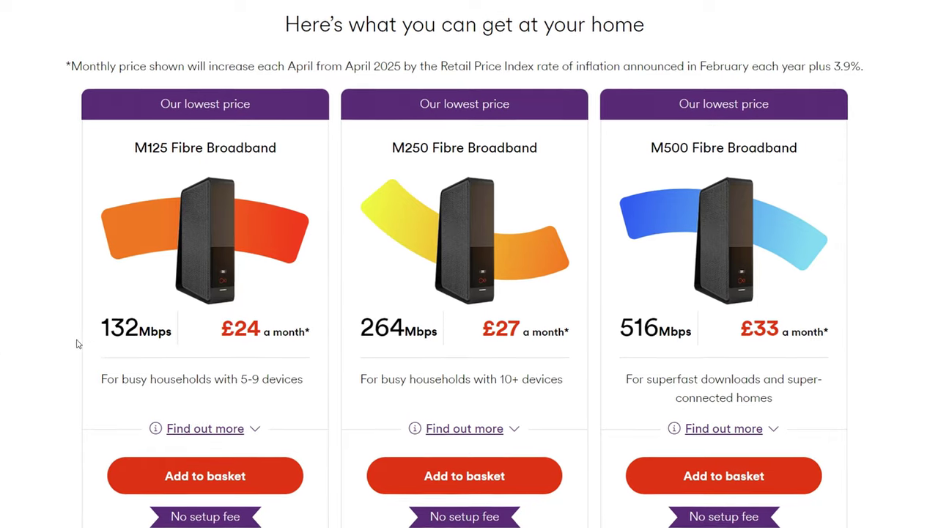
Highlight the 132Mbps, 264Mbps and 516Mbps speeds on the M125, M250 and M500 plan cards.
{"action": "left_click_drag", "start_coordinate": [77, 343], "coordinate": [173, 334]}
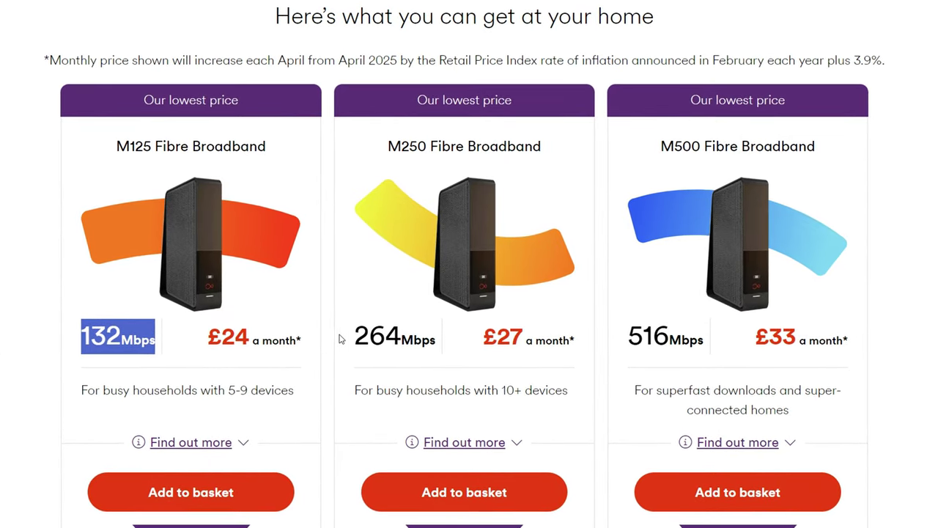
{"action": "left_click_drag", "start_coordinate": [339, 339], "coordinate": [436, 338]}
{"action": "left_click_drag", "start_coordinate": [626, 339], "coordinate": [718, 347]}
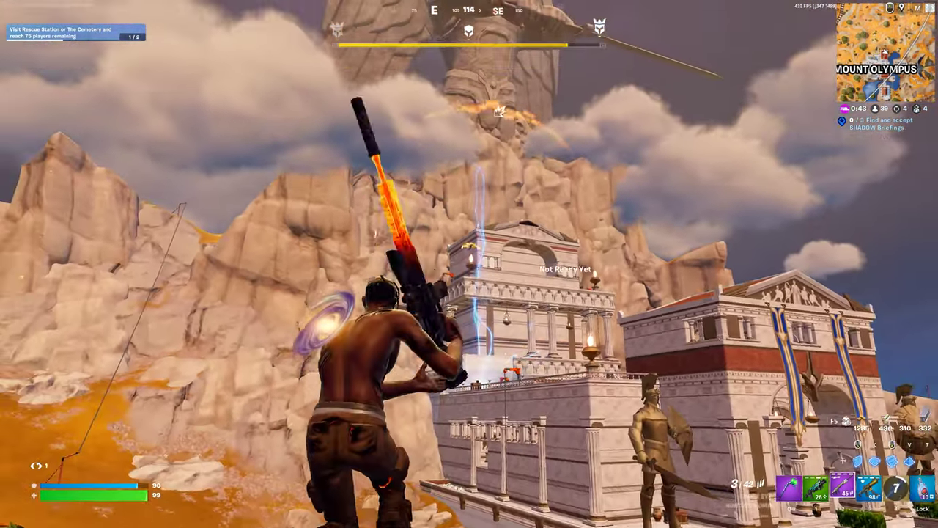
Aim down the scope, fire at the enemy, reload with R, then shoot to eliminate them.
{"action": "right_click", "coordinate": [469, 264]}
{"action": "left_click", "coordinate": [469, 263]}
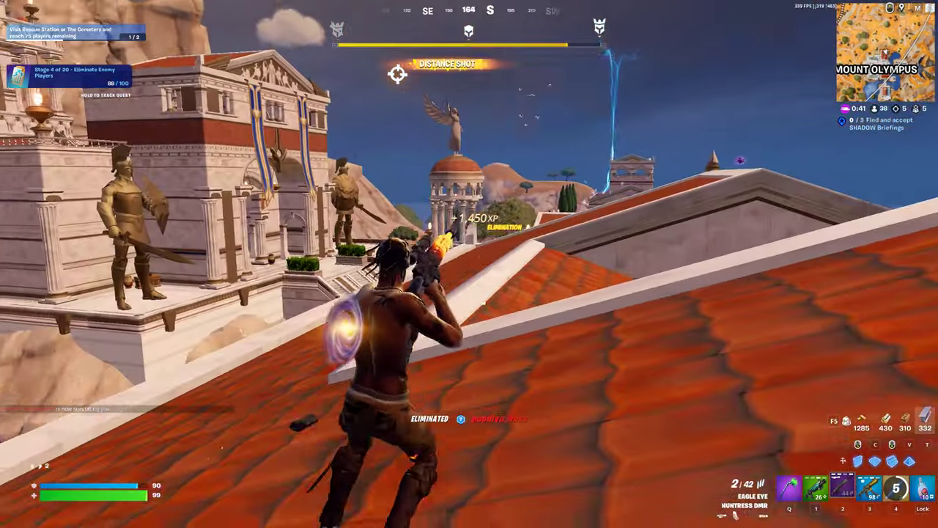
{"action": "key", "text": "r"}
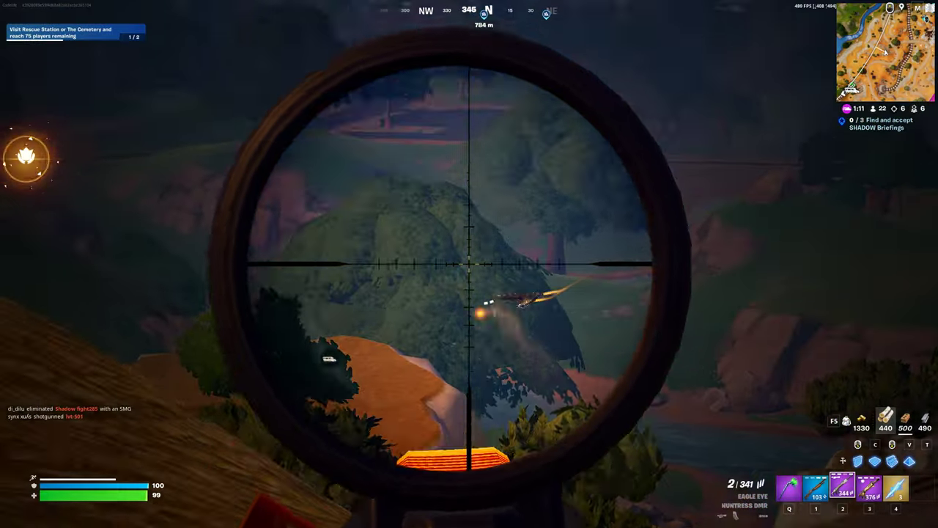
{"action": "left_click", "coordinate": [469, 264]}
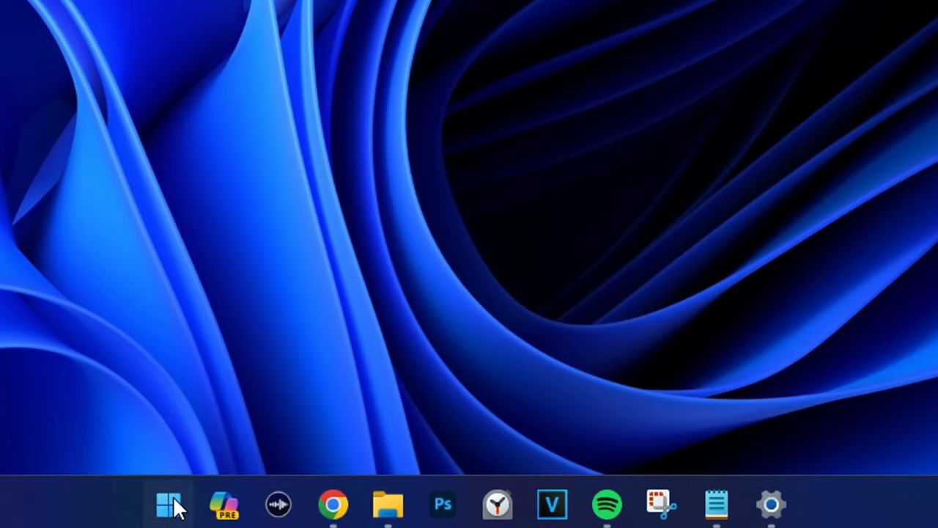
Reach Advanced network settings via the Start right-click menu and open the Ethernet adapter's properties.
{"action": "right_click", "coordinate": [173, 501]}
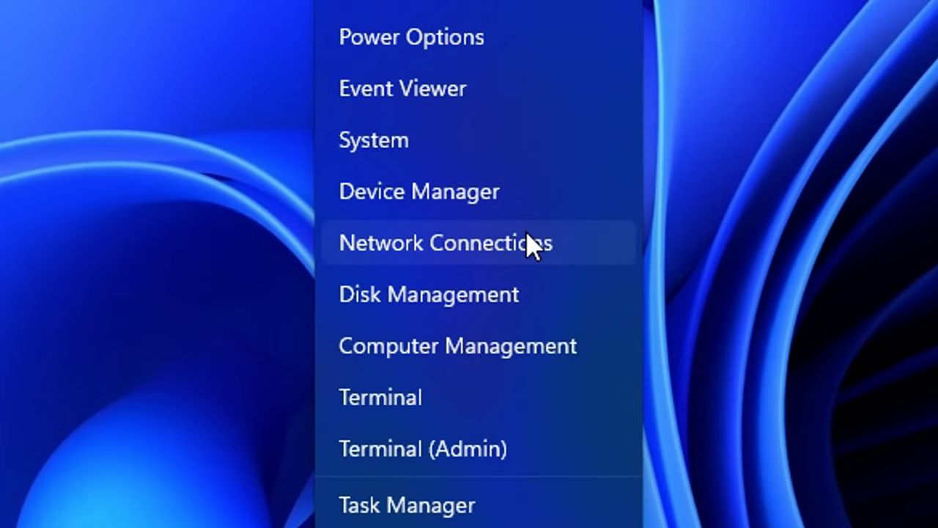
{"action": "left_click", "coordinate": [533, 245]}
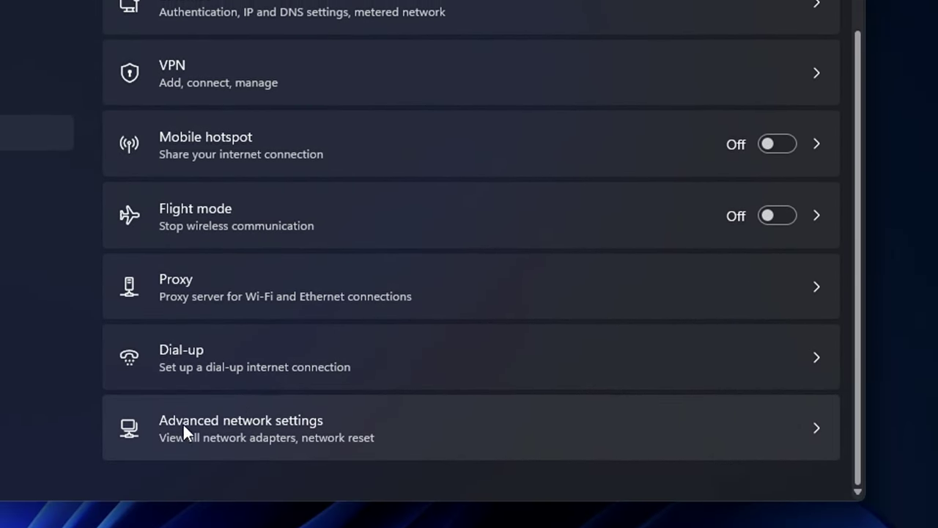
{"action": "left_click", "coordinate": [361, 423]}
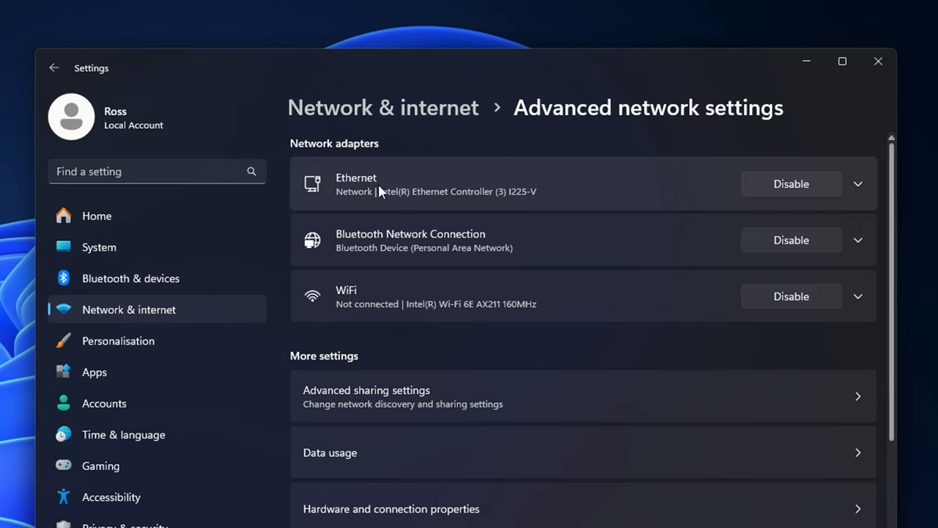
{"action": "left_click", "coordinate": [561, 190]}
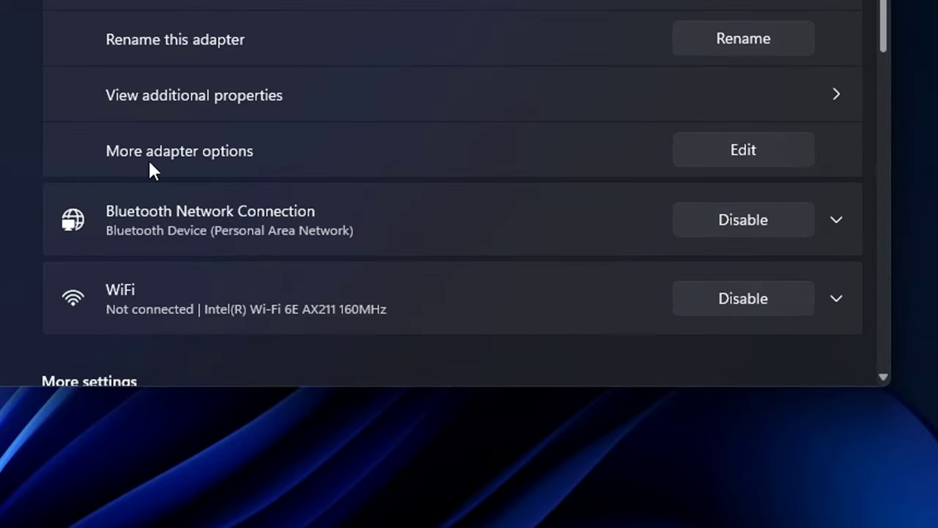
{"action": "left_click", "coordinate": [777, 151]}
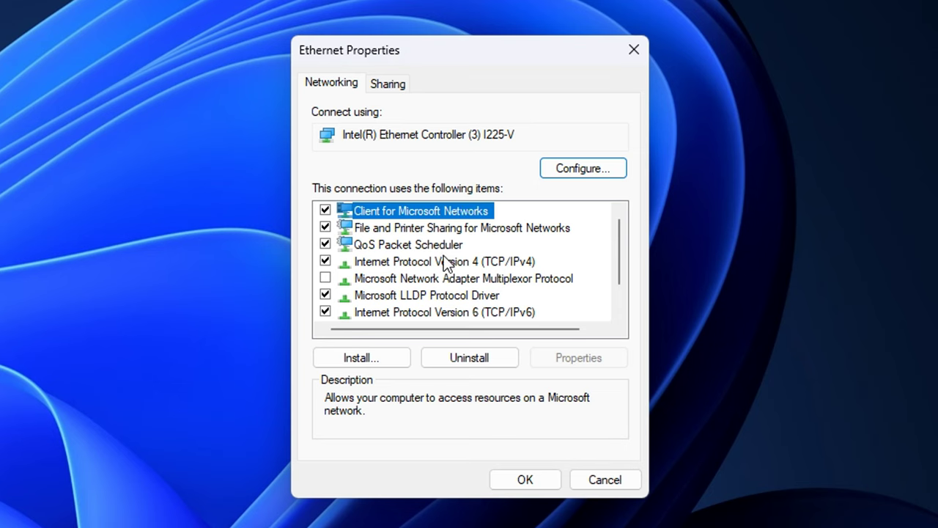
Uncheck QoS Packet Scheduler, File and Printer Sharing, LLDP Driver and IPv6; set IPv4 to manual DNS.
{"action": "left_click", "coordinate": [386, 261]}
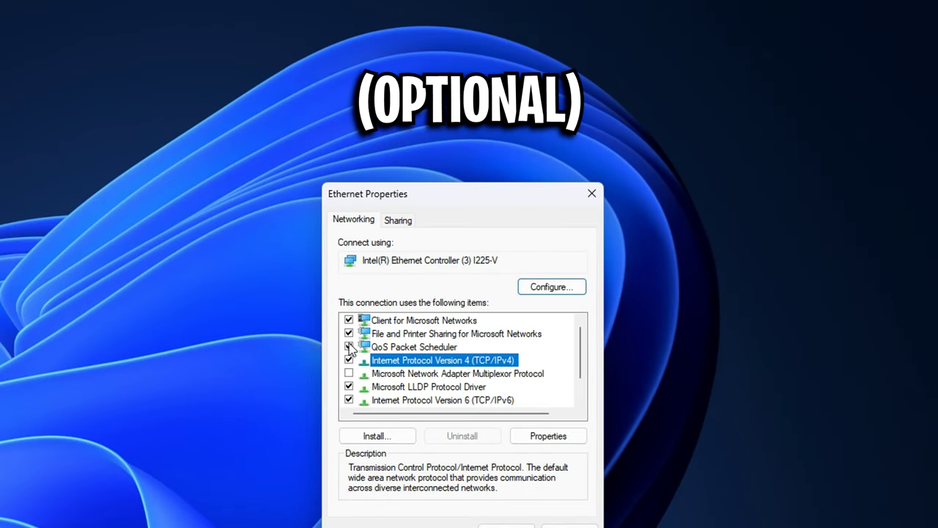
{"action": "left_click", "coordinate": [349, 346]}
{"action": "left_click", "coordinate": [349, 333]}
{"action": "left_click", "coordinate": [349, 386]}
{"action": "left_click", "coordinate": [348, 399]}
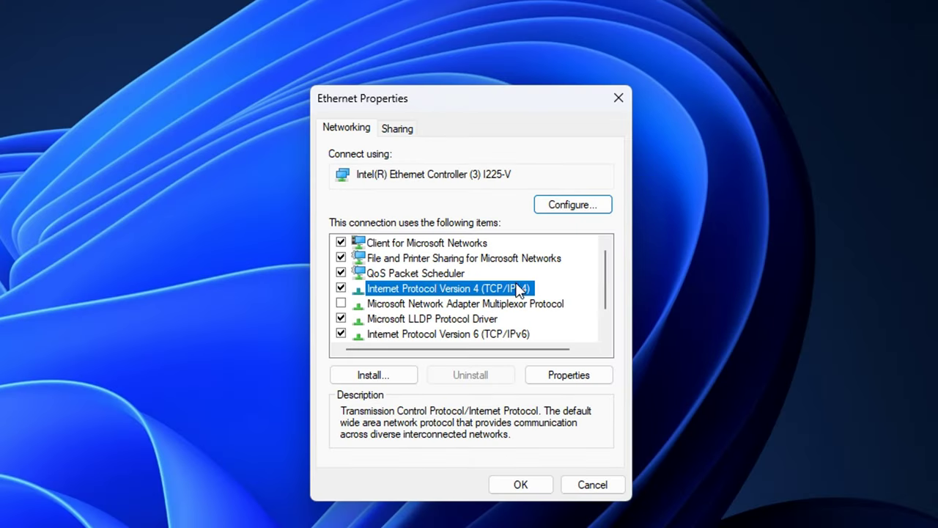
{"action": "left_click", "coordinate": [584, 377]}
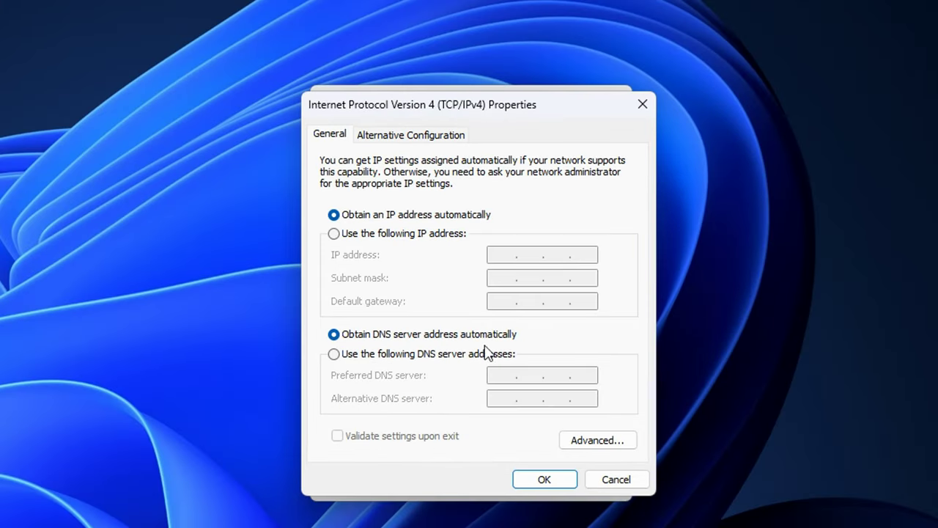
{"action": "left_click", "coordinate": [396, 354]}
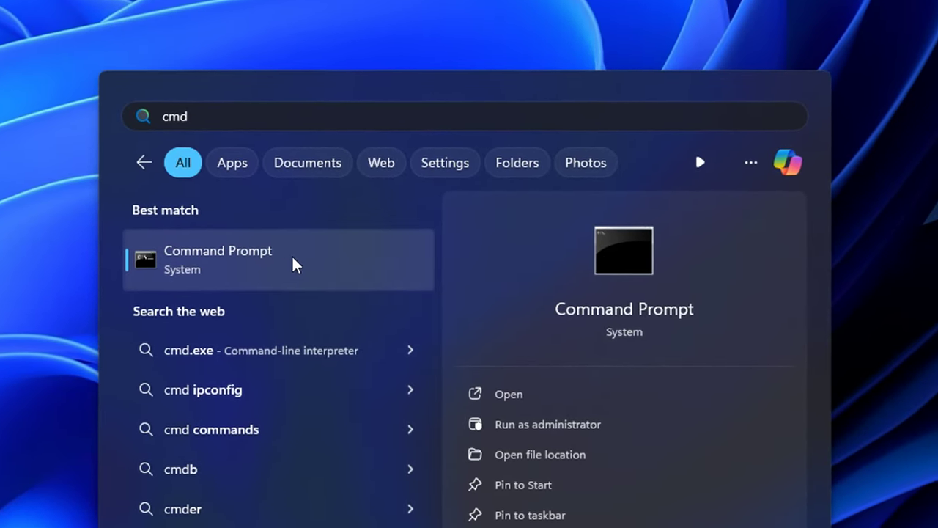
In Command Prompt, run ping 8.8.8.8 and highlight its 21ms average.
{"action": "left_click", "coordinate": [302, 262]}
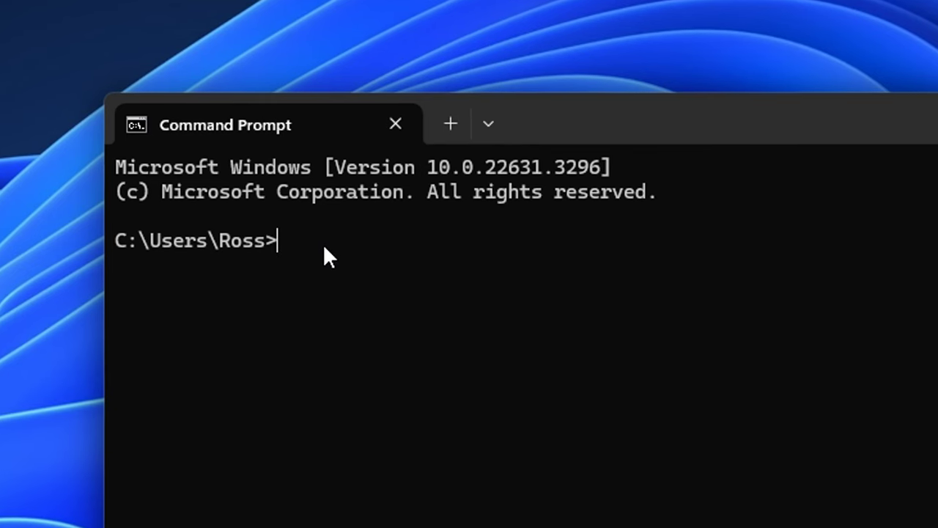
{"action": "type", "text": "ping "}
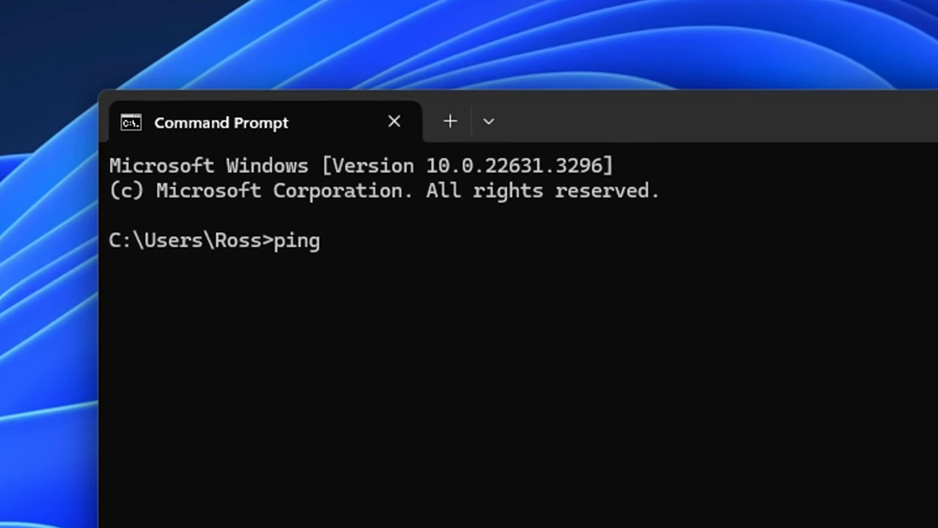
{"action": "type", "text": "8.8."}
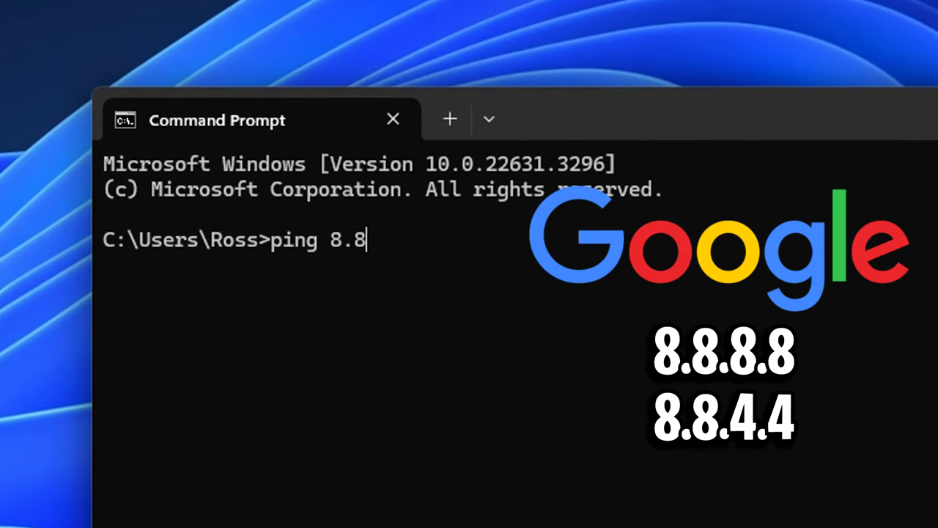
{"action": "type", "text": "8.8"}
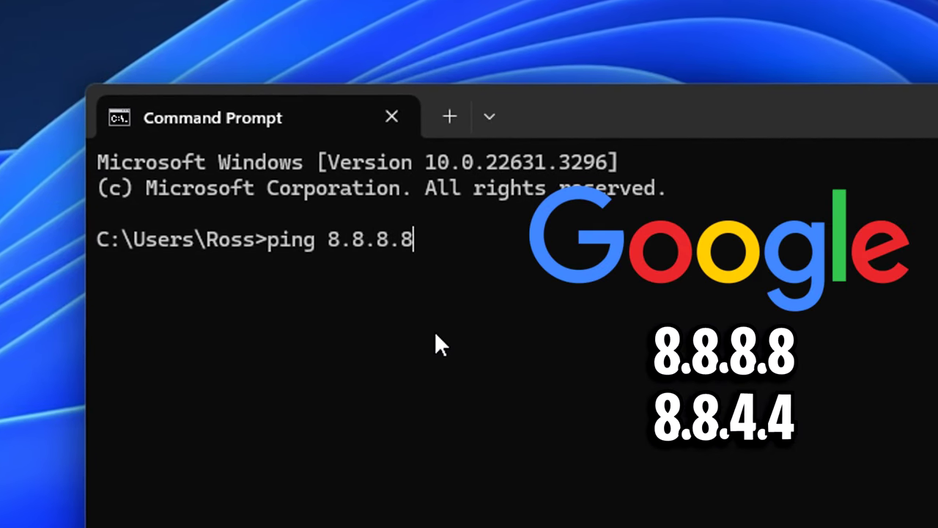
{"action": "key", "text": "Return"}
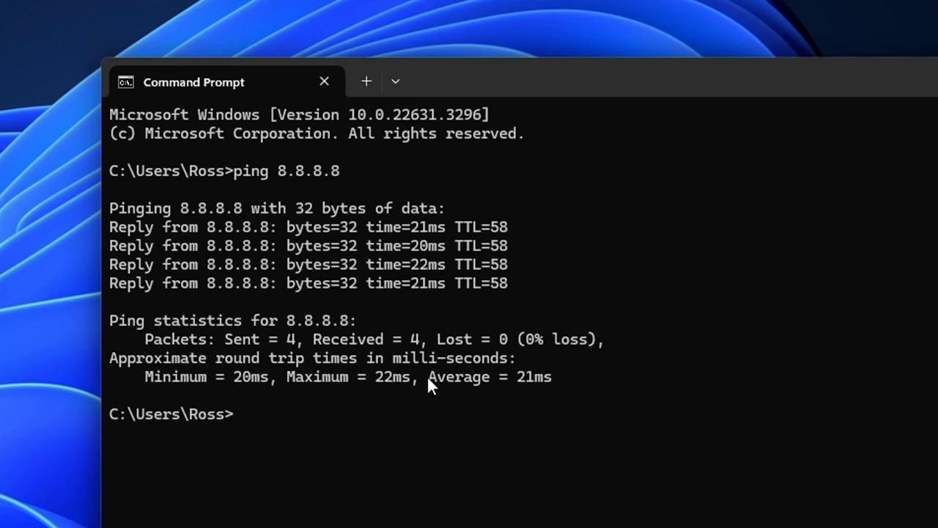
{"action": "left_click_drag", "start_coordinate": [428, 376], "coordinate": [560, 376]}
Run ping 1.1.1.1 and note its 25ms average round-trip time.
{"action": "left_click", "coordinate": [330, 418]}
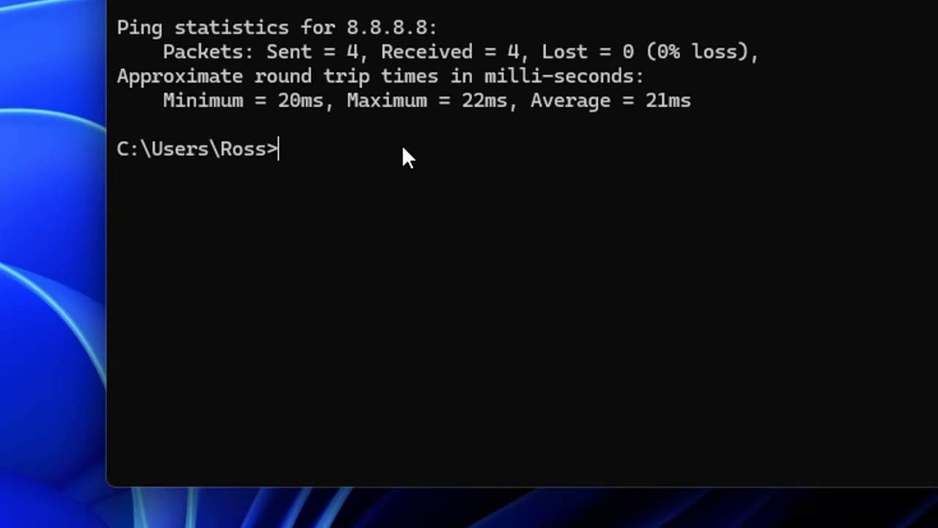
{"action": "type", "text": "ping 1.1.1."}
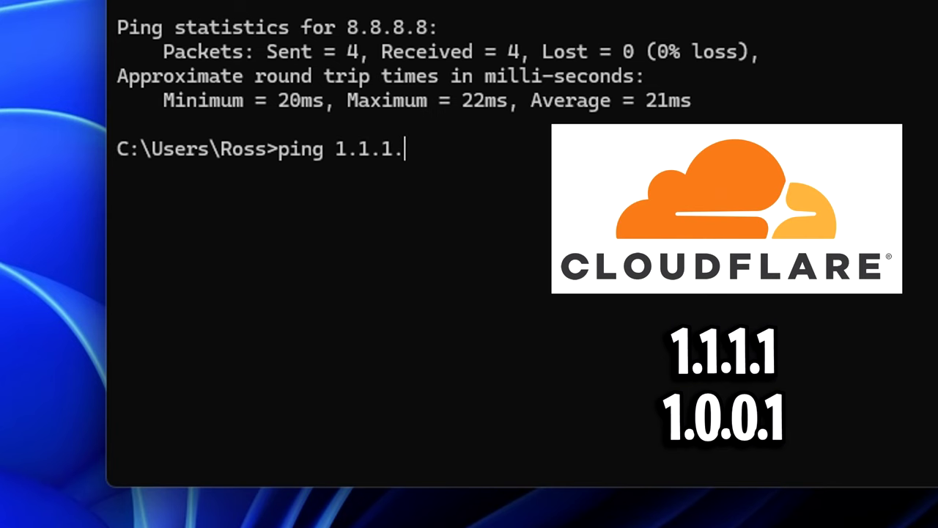
{"action": "type", "text": "1"}
{"action": "key", "text": "Return"}
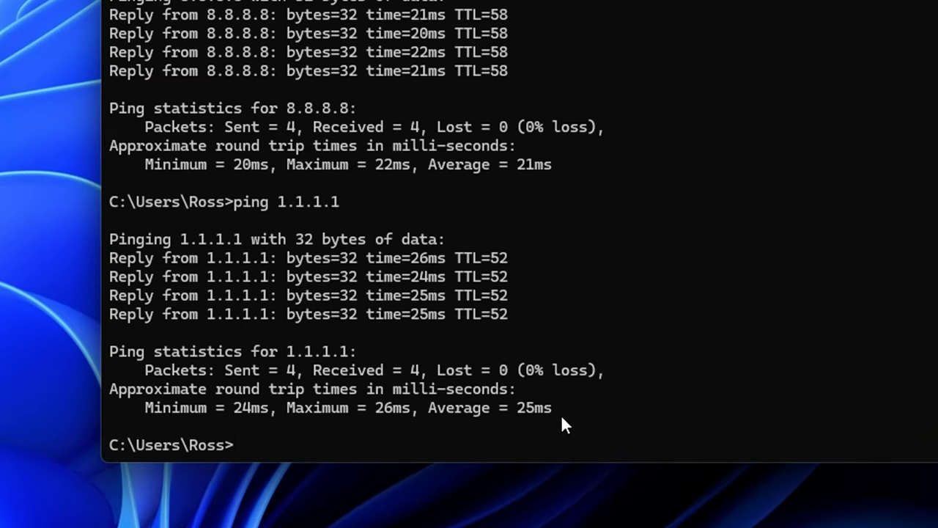
{"action": "left_click_drag", "start_coordinate": [577, 416], "coordinate": [448, 412]}
{"action": "left_click_drag", "start_coordinate": [352, 108], "coordinate": [350, 106]}
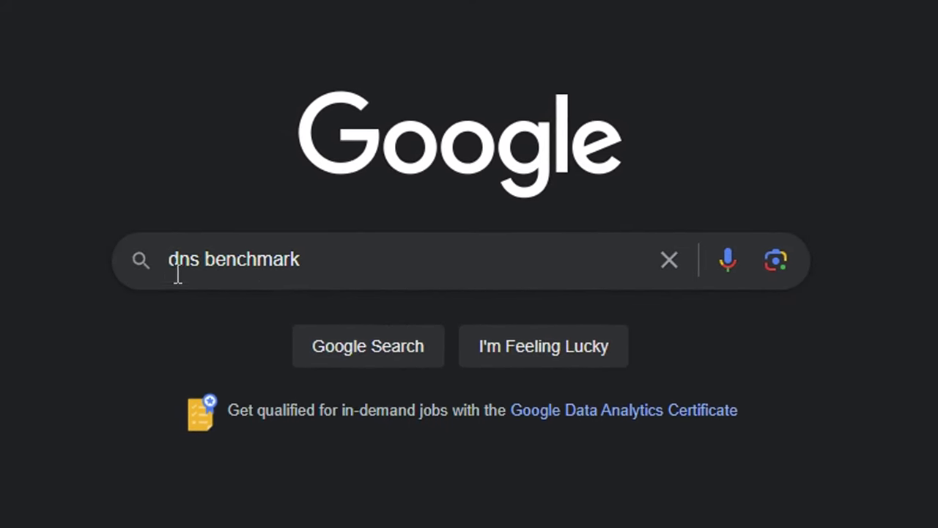
Search Google for 'dns benchmark' and open GRC's DNS Benchmark page, scrolling down it.
{"action": "left_click", "coordinate": [411, 331]}
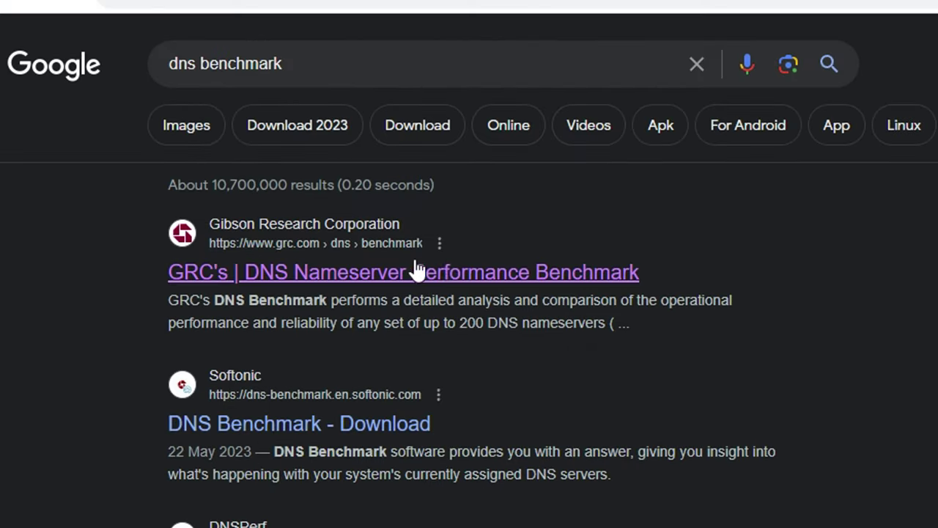
{"action": "left_click", "coordinate": [557, 285]}
{"action": "scroll", "coordinate": [795, 370], "scroll_direction": "down", "scroll_amount": 3}
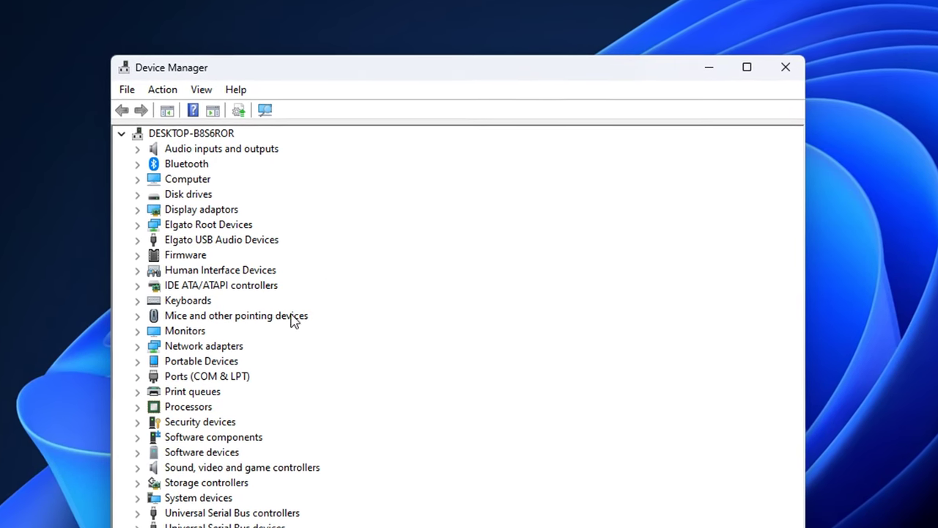
Expand Network adapters and select the Intel(R) Ethernet Controller (3) I225-V.
{"action": "left_click", "coordinate": [141, 345]}
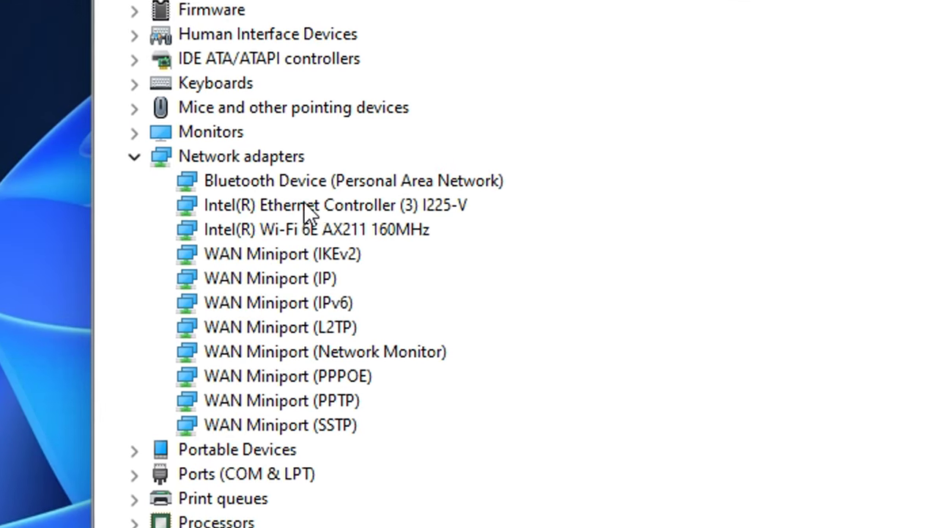
{"action": "left_click", "coordinate": [239, 379]}
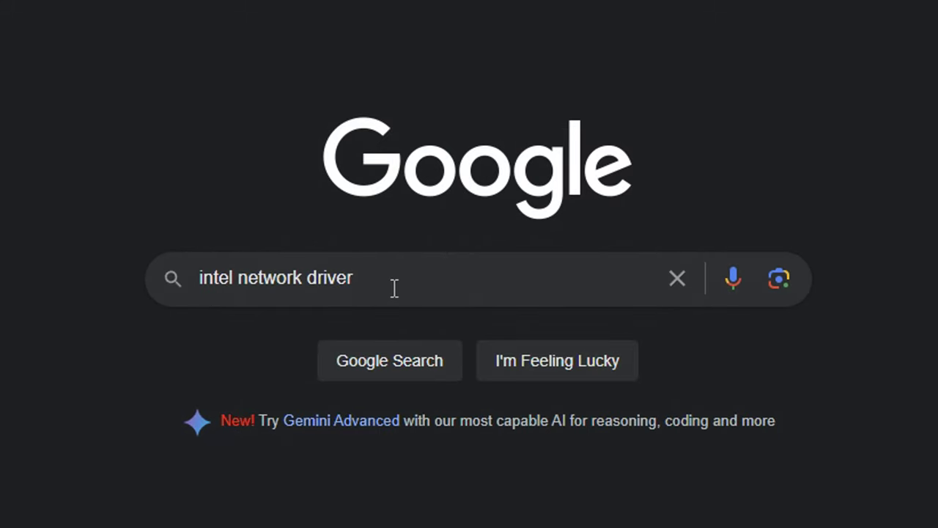
Find Intel's Windows 11 driver version 28.3, then confirm via automatic Update driver search it's current.
{"action": "type", "text": "windows 11"}
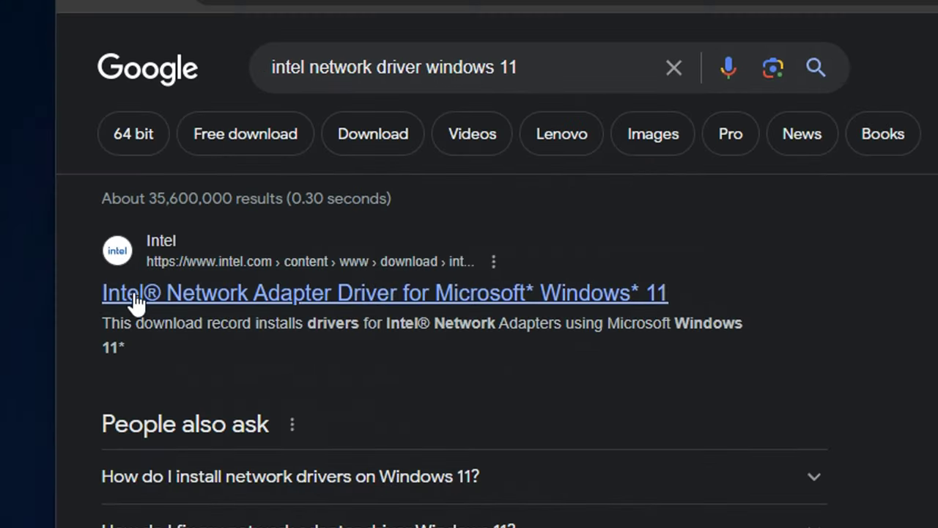
{"action": "left_click", "coordinate": [433, 296]}
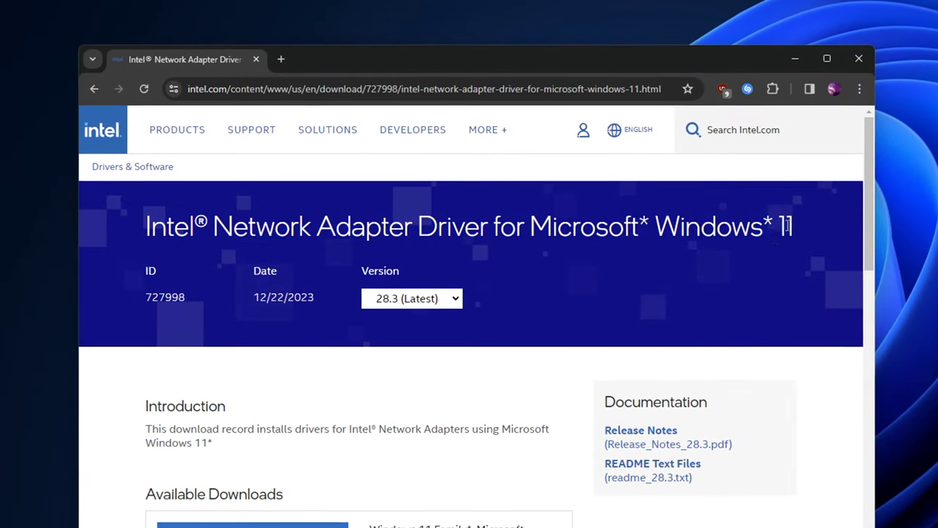
{"action": "left_click", "coordinate": [452, 298]}
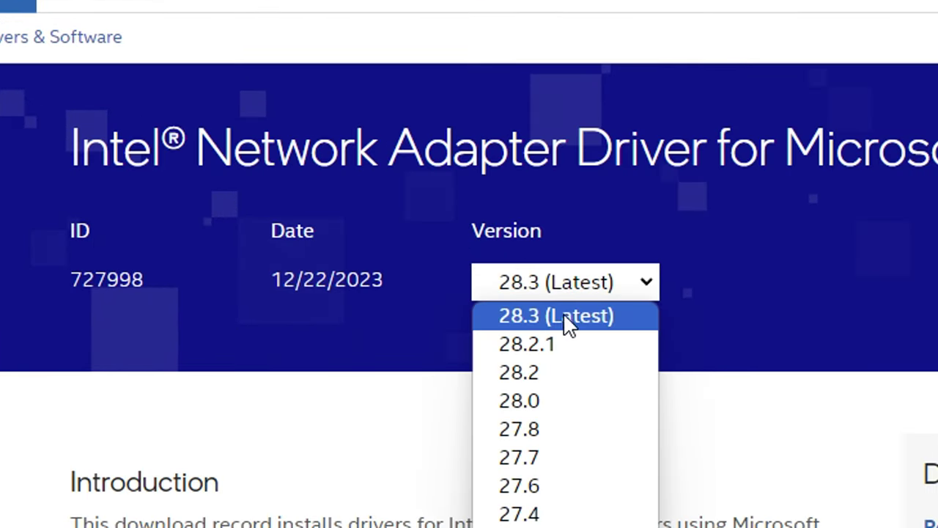
{"action": "left_click", "coordinate": [707, 303]}
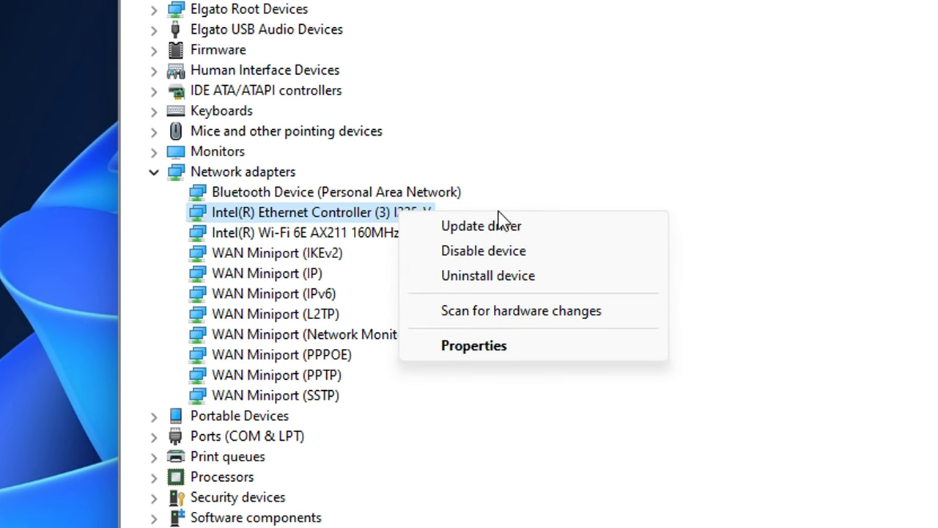
{"action": "left_click", "coordinate": [527, 223]}
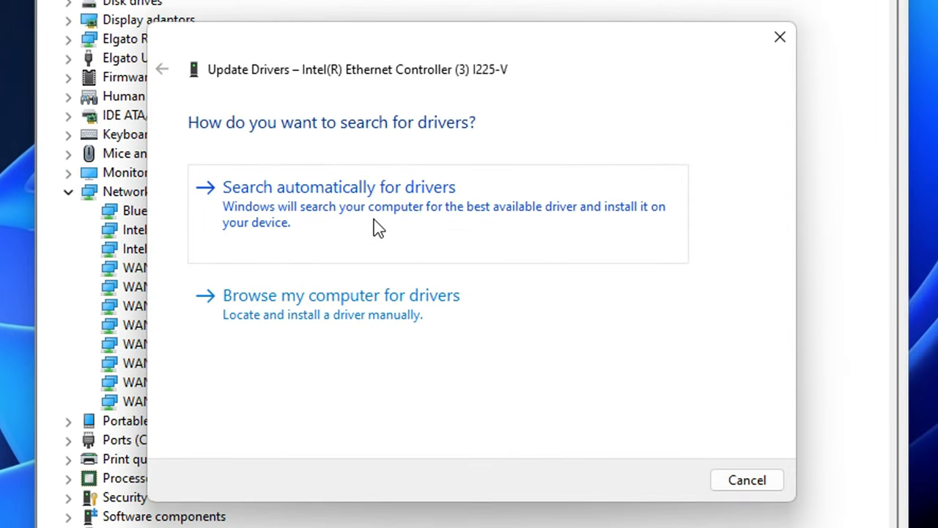
{"action": "left_click", "coordinate": [374, 227]}
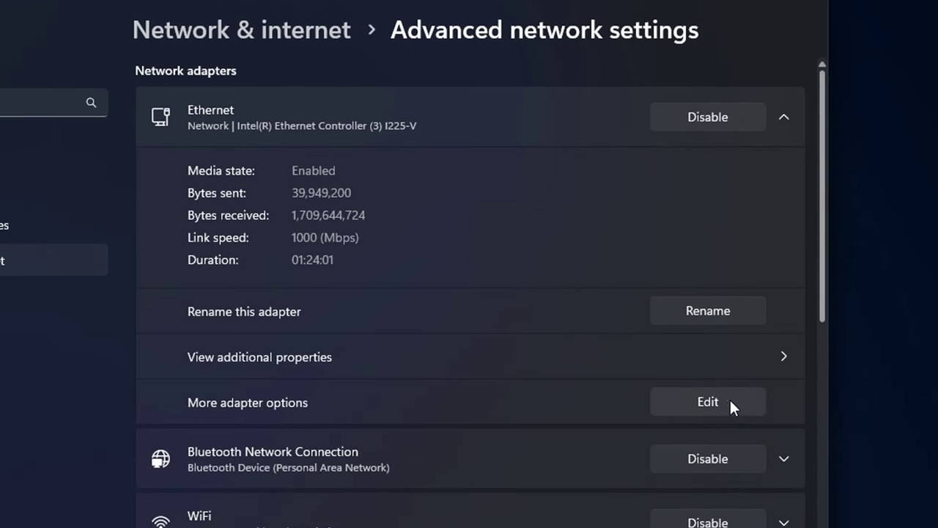
On the I225-V Power Management tab, uncheck wake-the-computer and turn-off-to-save-power.
{"action": "left_click", "coordinate": [707, 402]}
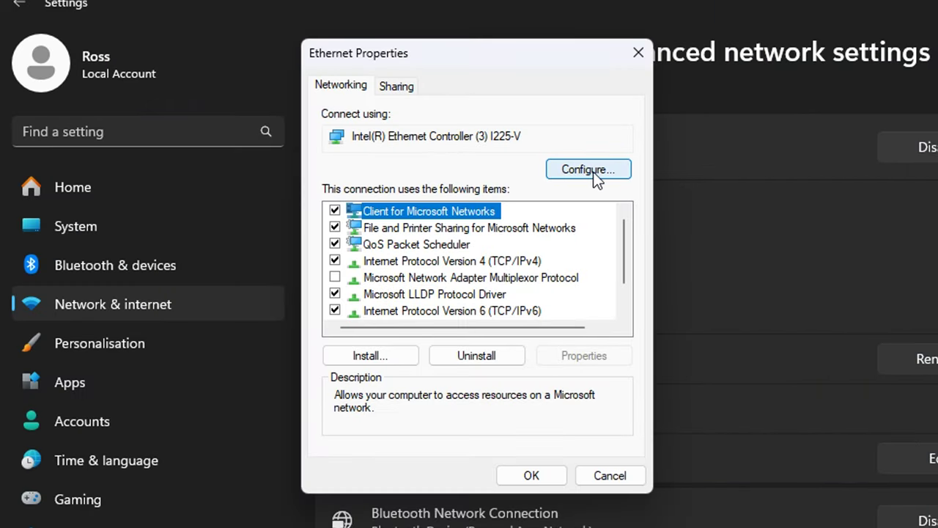
{"action": "left_click", "coordinate": [614, 176]}
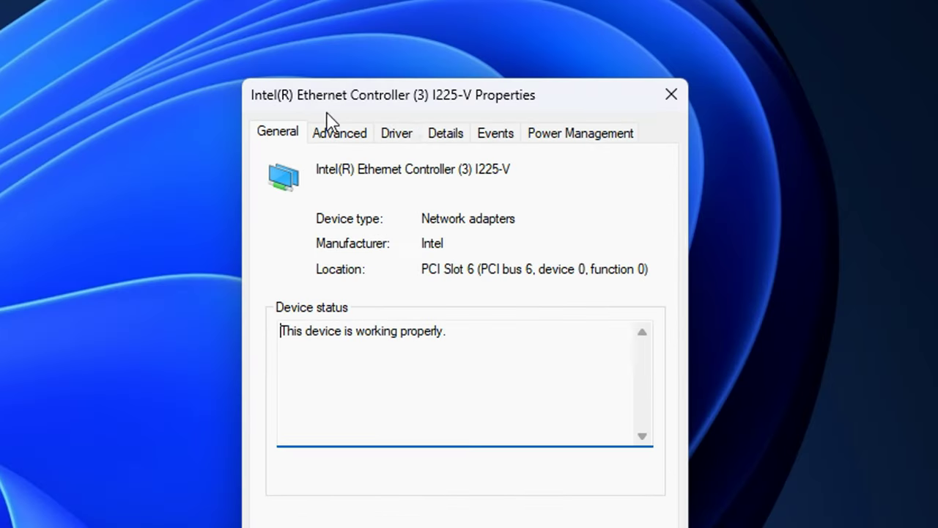
{"action": "left_click", "coordinate": [600, 143]}
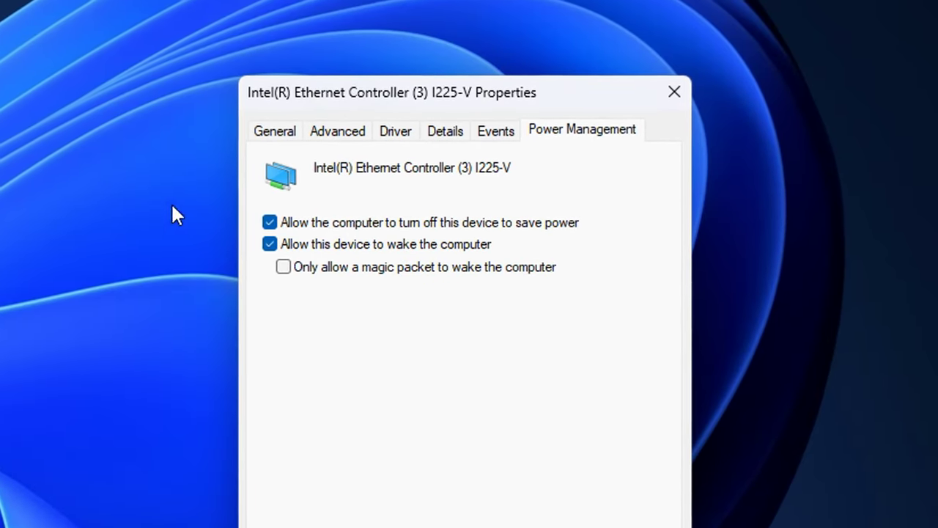
{"action": "left_click", "coordinate": [262, 244]}
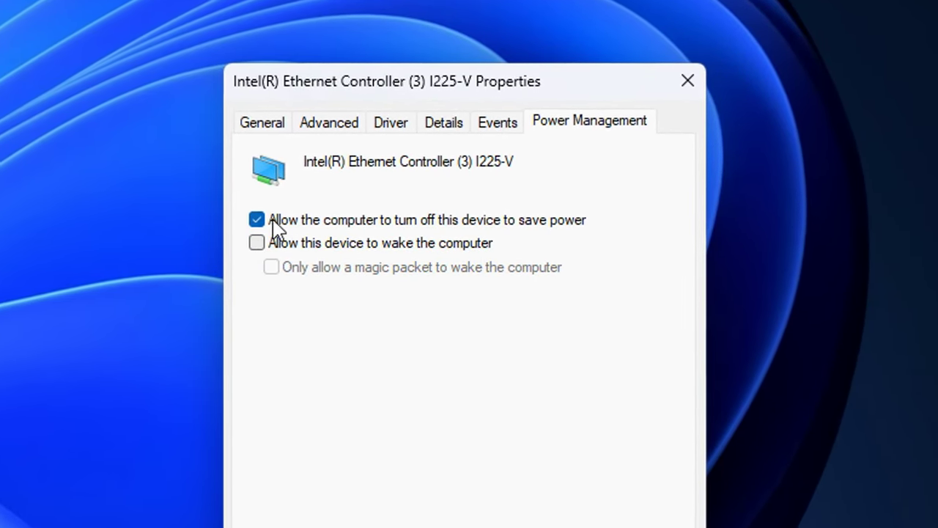
{"action": "left_click", "coordinate": [255, 220]}
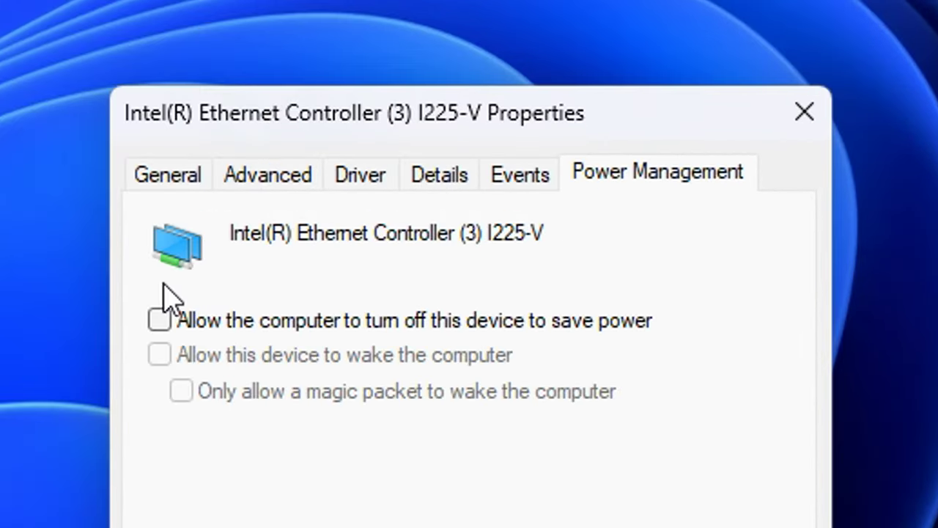
On the Advanced tab, disable ARP Offload, Flow Control and IPv4 Checksum Offload, and check Jumbo Packet.
{"action": "left_click", "coordinate": [271, 177]}
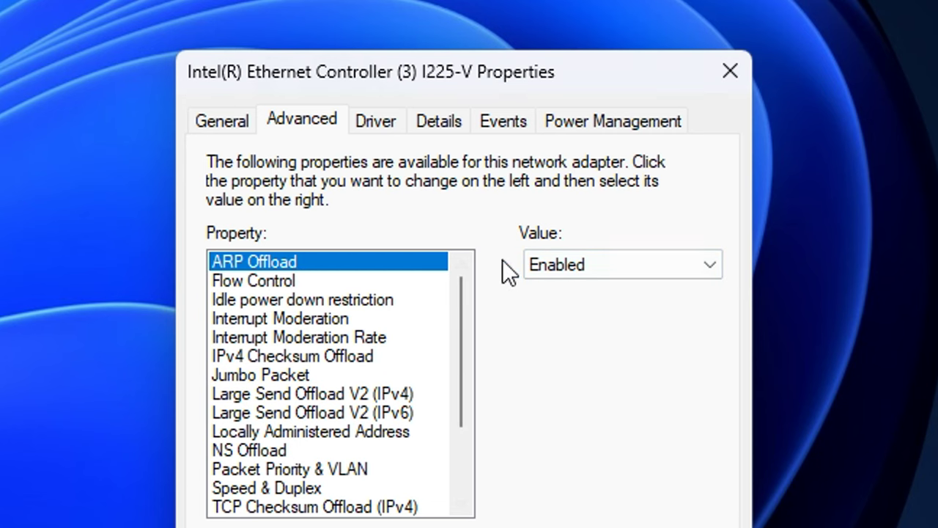
{"action": "left_click", "coordinate": [600, 265]}
{"action": "left_click", "coordinate": [595, 290]}
{"action": "left_click", "coordinate": [222, 283]}
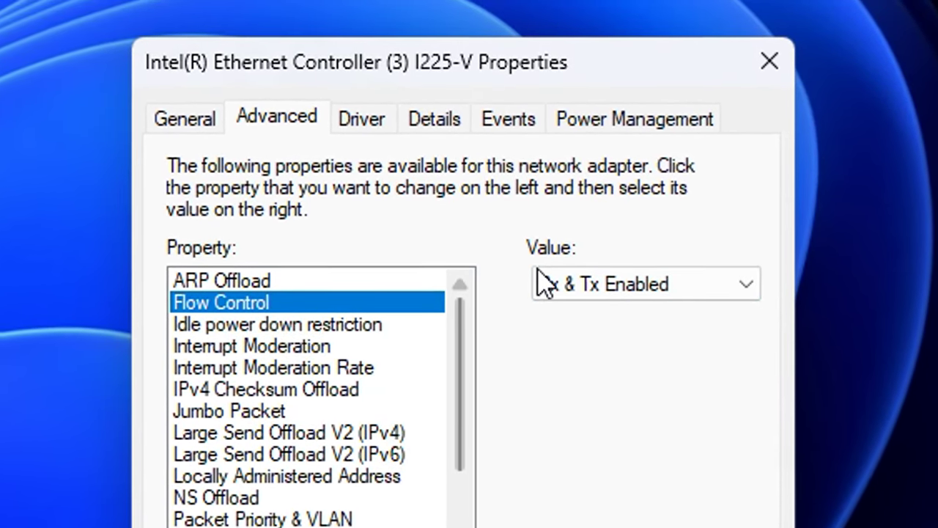
{"action": "left_click", "coordinate": [601, 284]}
{"action": "left_click", "coordinate": [622, 313]}
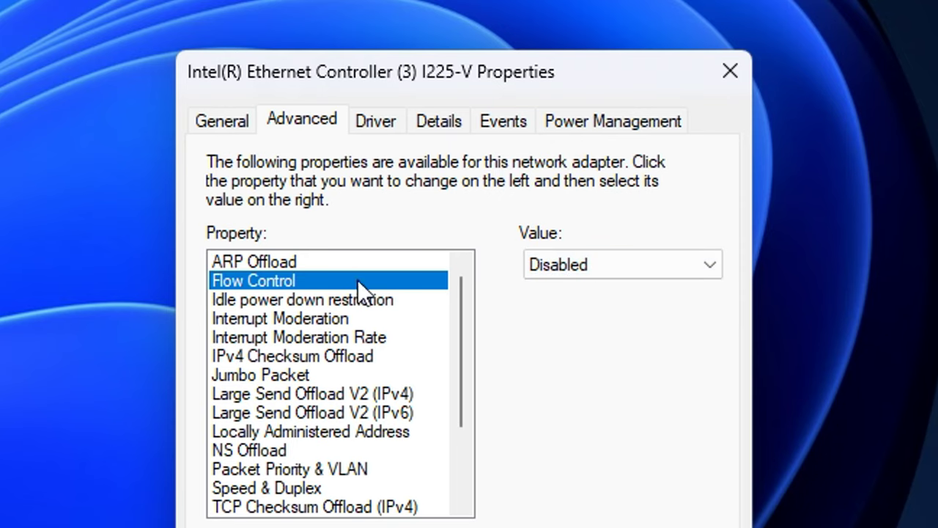
{"action": "left_click", "coordinate": [228, 353]}
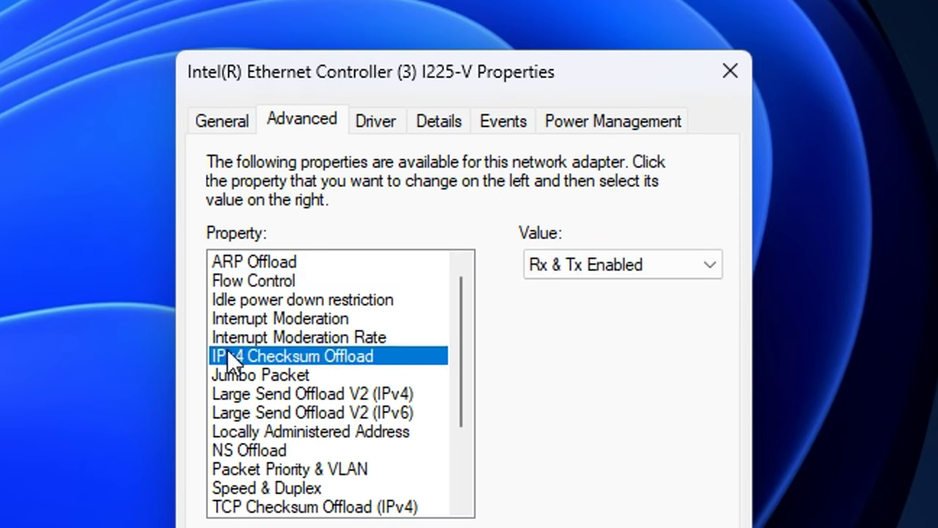
{"action": "left_click", "coordinate": [586, 275]}
{"action": "left_click", "coordinate": [573, 290]}
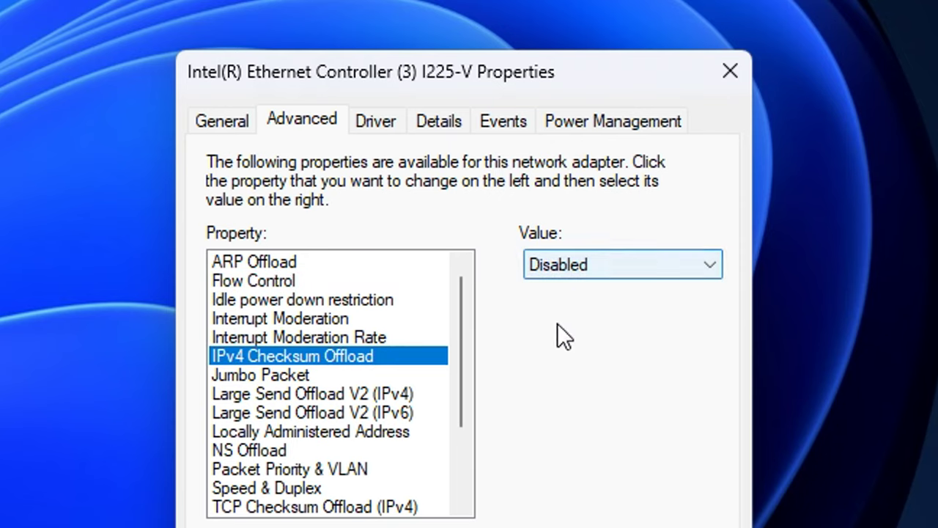
{"action": "left_click", "coordinate": [245, 373]}
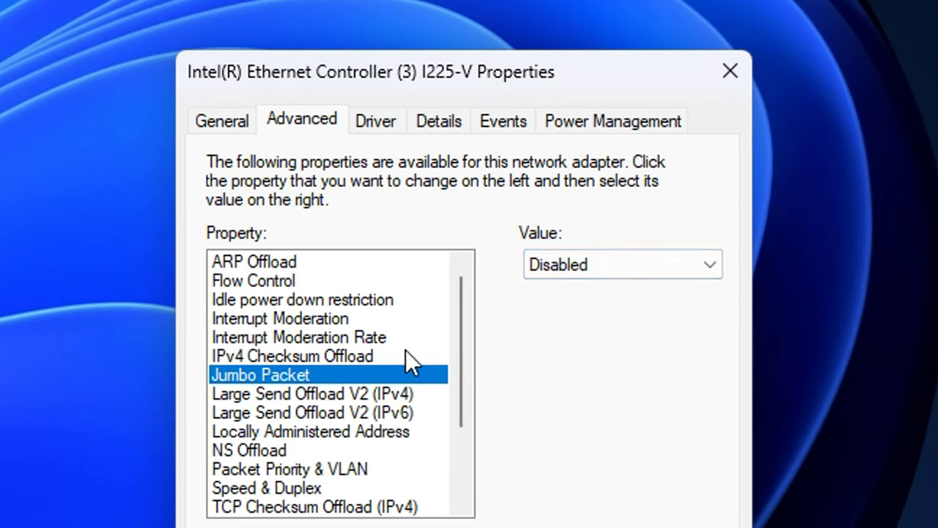
Disable Large Send Offload V2 (IPv4), Large Send Offload V2 (IPv6) and NS Offload.
{"action": "left_click", "coordinate": [243, 396]}
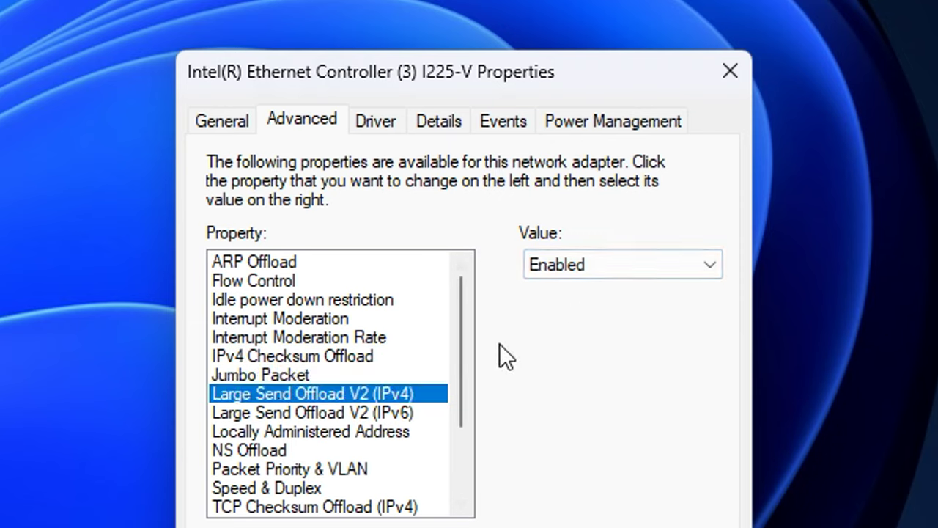
{"action": "left_click", "coordinate": [551, 266]}
{"action": "left_click", "coordinate": [554, 290]}
{"action": "left_click", "coordinate": [387, 413]}
{"action": "left_click", "coordinate": [554, 265]}
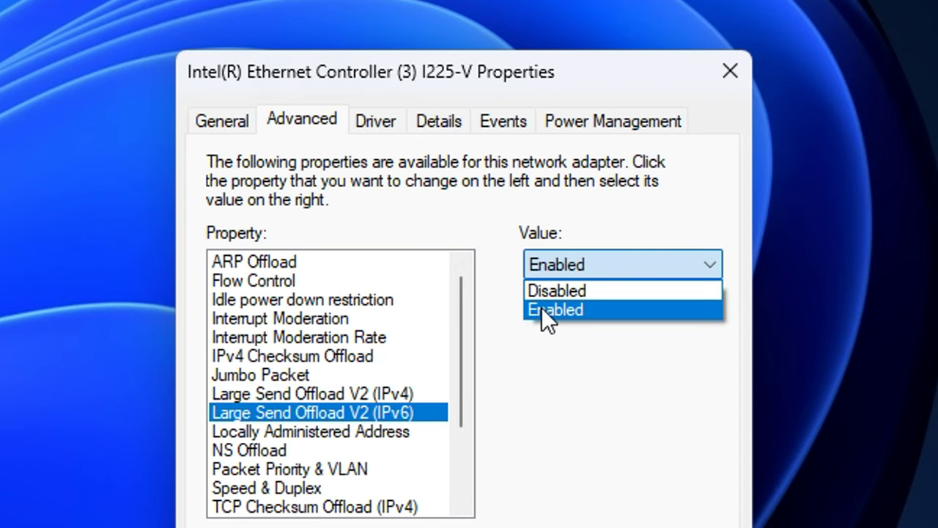
{"action": "left_click", "coordinate": [563, 287]}
{"action": "left_click", "coordinate": [214, 450]}
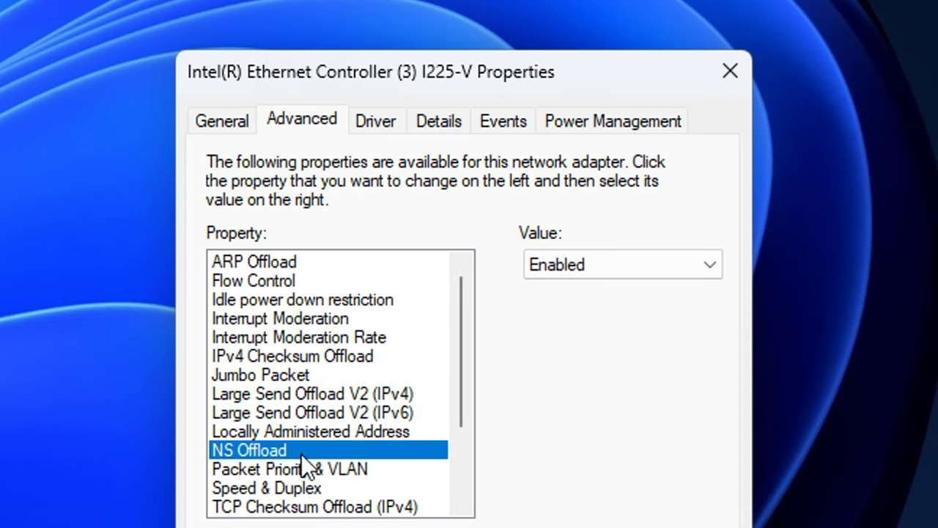
{"action": "left_click", "coordinate": [549, 266]}
{"action": "left_click", "coordinate": [573, 287]}
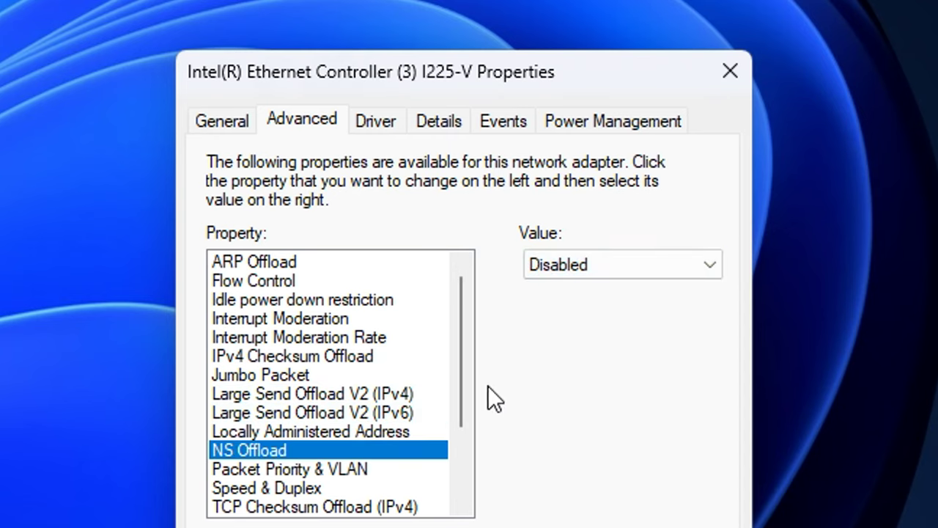
Disable TCP Checksum Offload and UDP Checksum Offload for both IPv4 and IPv6.
{"action": "scroll", "coordinate": [395, 430], "scroll_direction": "down", "scroll_amount": 2}
{"action": "left_click", "coordinate": [319, 394]}
{"action": "left_click", "coordinate": [606, 266]}
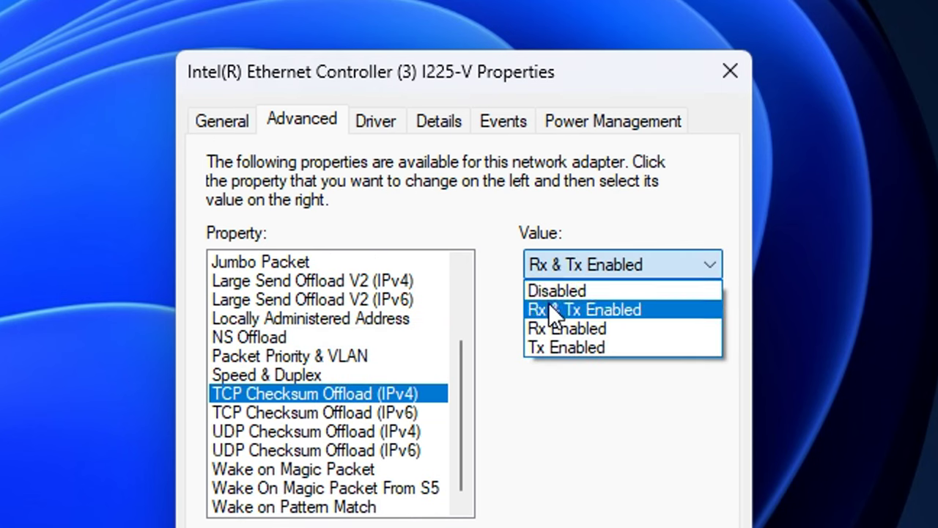
{"action": "left_click", "coordinate": [557, 289]}
{"action": "left_click", "coordinate": [416, 404]}
{"action": "left_click", "coordinate": [560, 267]}
{"action": "left_click", "coordinate": [557, 289]}
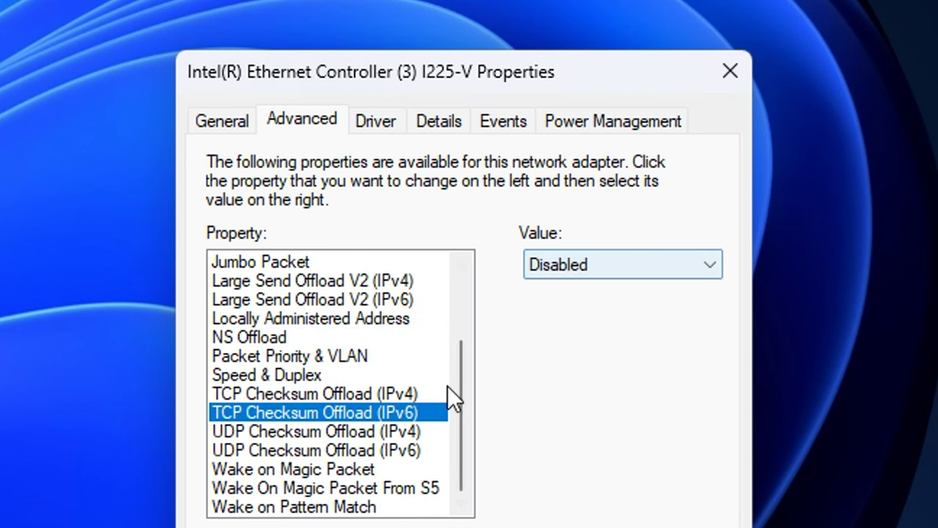
{"action": "left_click", "coordinate": [432, 431]}
{"action": "left_click", "coordinate": [557, 265]}
{"action": "left_click", "coordinate": [553, 290]}
{"action": "left_click", "coordinate": [408, 451]}
{"action": "left_click", "coordinate": [575, 267]}
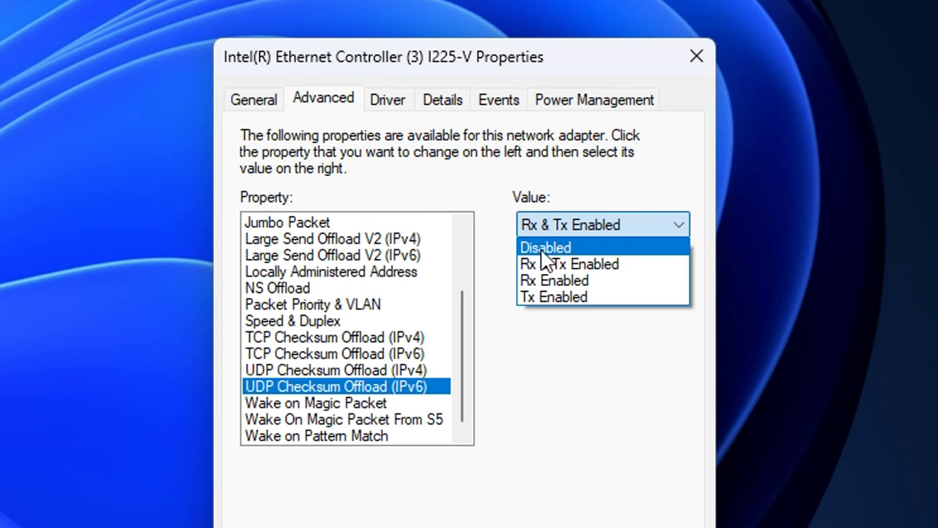
{"action": "left_click", "coordinate": [545, 249]}
Set Wake on Magic Packet, Wake On Magic Packet From S5 and Wake on Pattern Match to Disabled.
{"action": "left_click", "coordinate": [331, 404]}
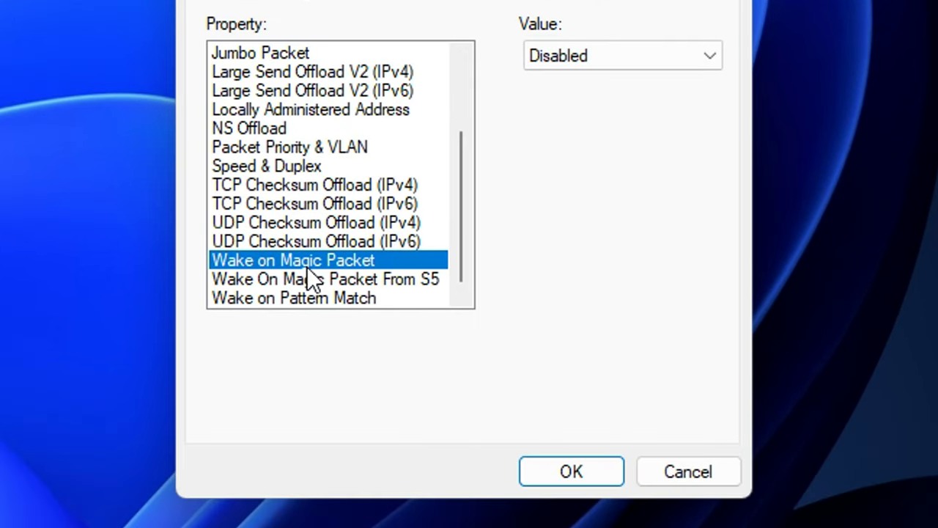
{"action": "left_click", "coordinate": [577, 55]}
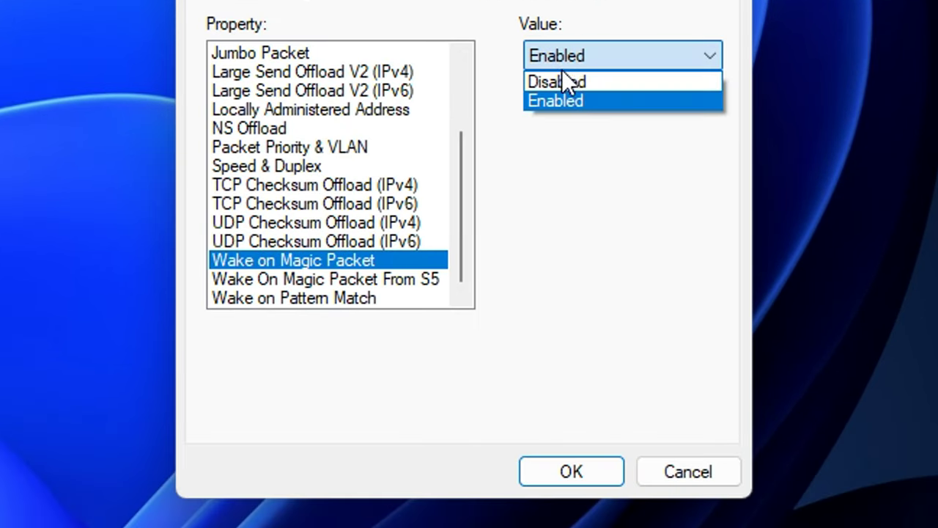
{"action": "left_click", "coordinate": [565, 81]}
{"action": "left_click", "coordinate": [366, 279]}
{"action": "left_click", "coordinate": [563, 56]}
{"action": "left_click", "coordinate": [558, 82]}
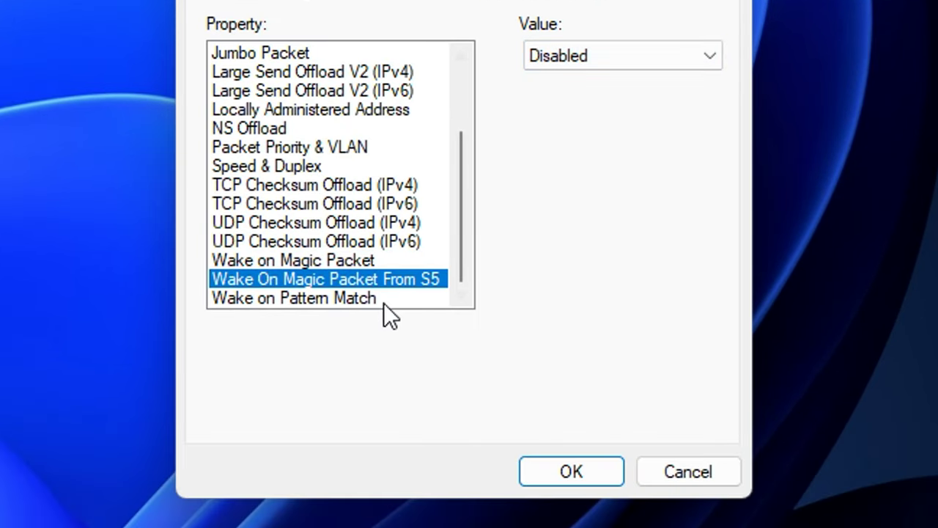
{"action": "left_click", "coordinate": [381, 299]}
{"action": "left_click", "coordinate": [551, 58]}
{"action": "left_click", "coordinate": [567, 83]}
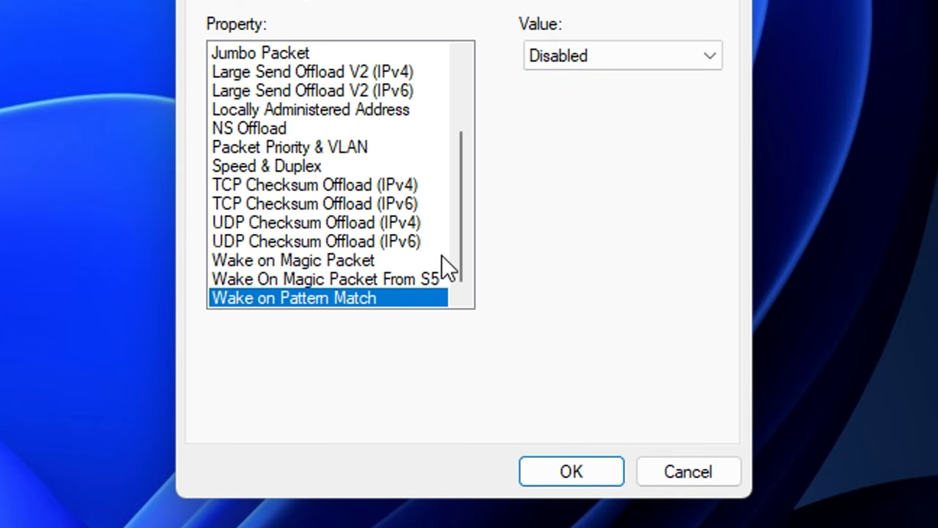
{"action": "left_click_drag", "start_coordinate": [461, 260], "coordinate": [488, 98]}
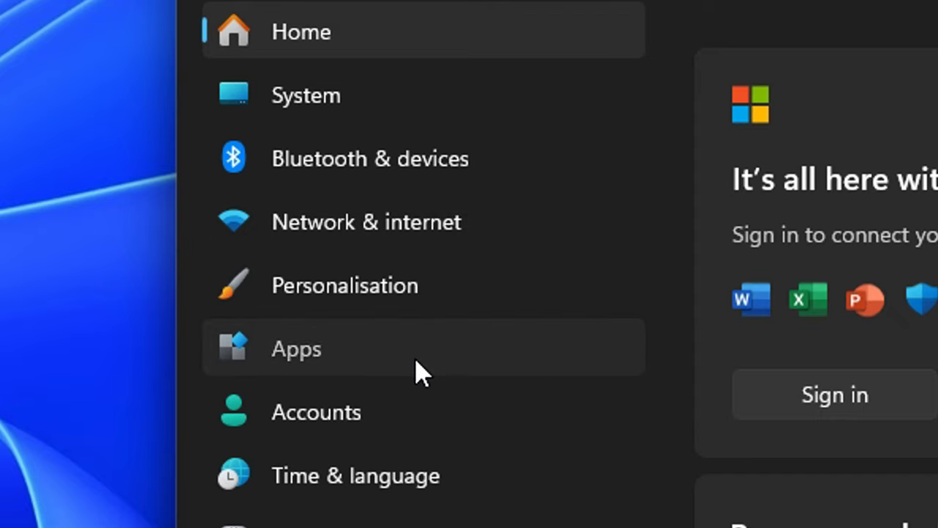
Set Microsoft Copilot's 'Let this app run in background' to Never under Installed apps.
{"action": "left_click", "coordinate": [419, 371]}
{"action": "left_click", "coordinate": [371, 212]}
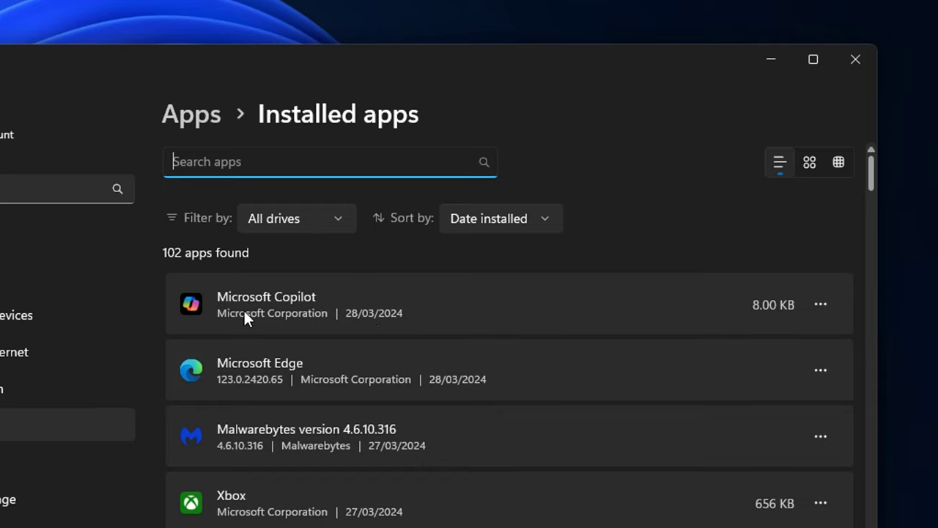
{"action": "left_click", "coordinate": [820, 304]}
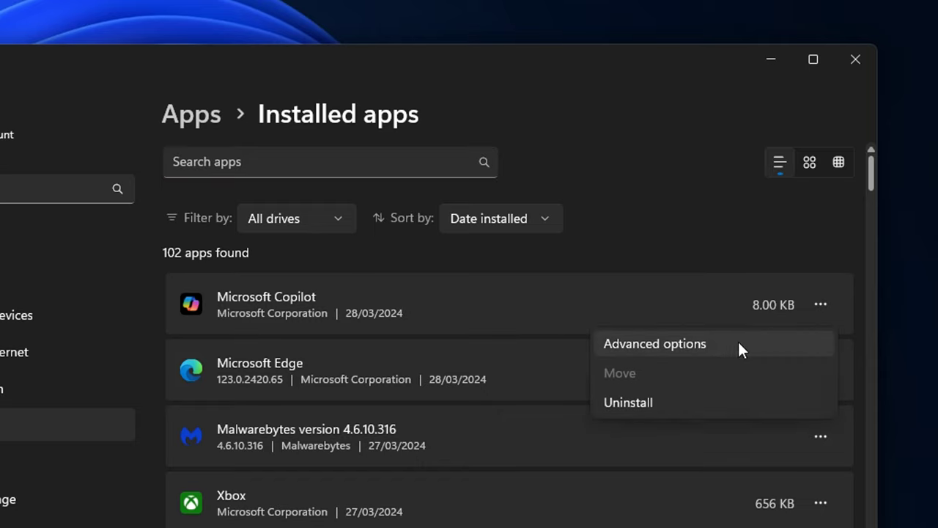
{"action": "left_click", "coordinate": [743, 343]}
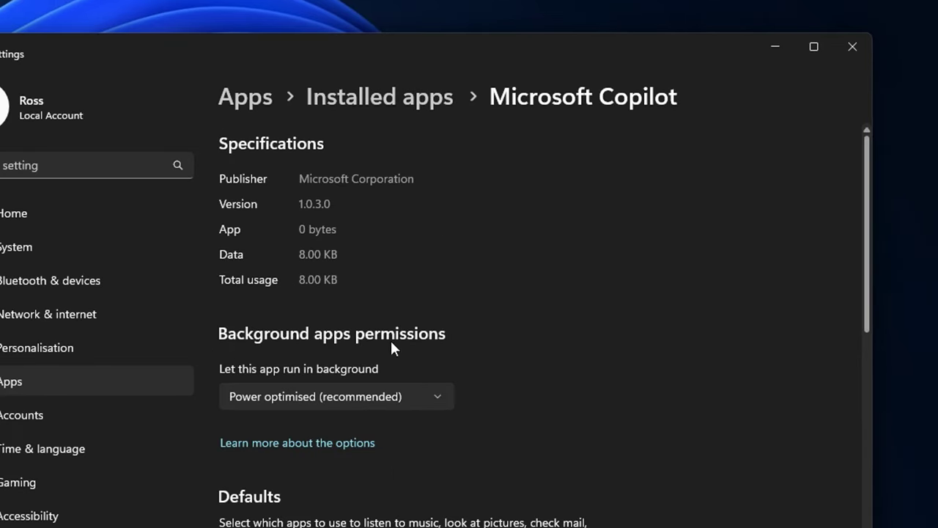
{"action": "left_click", "coordinate": [350, 397]}
{"action": "left_click", "coordinate": [247, 430]}
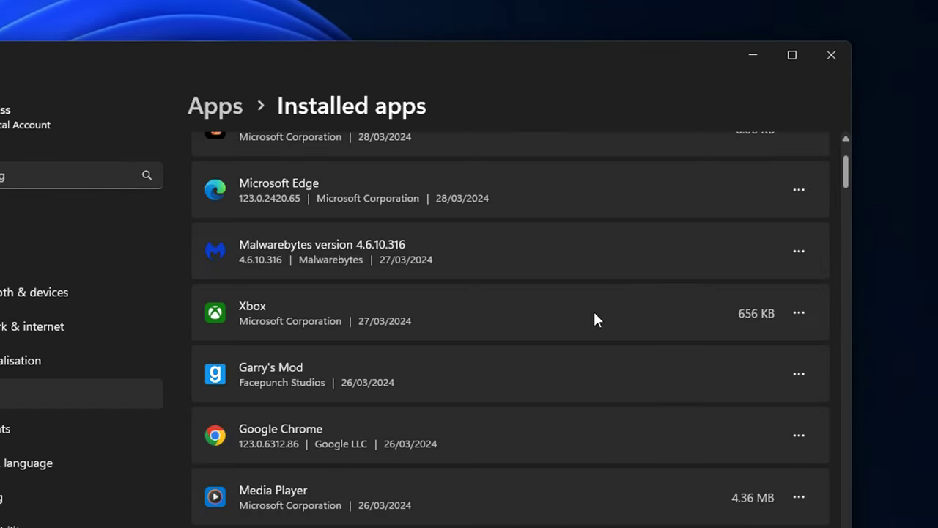
Set Xbox's 'Let this app run in background' to Never.
{"action": "left_click", "coordinate": [802, 315]}
{"action": "left_click", "coordinate": [692, 352]}
{"action": "scroll", "coordinate": [513, 343], "scroll_direction": "down", "scroll_amount": 3}
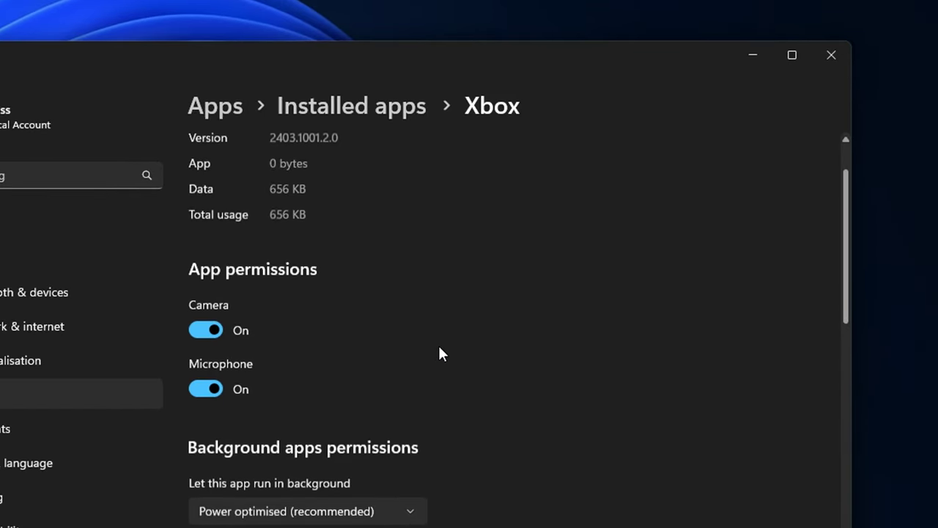
{"action": "left_click", "coordinate": [327, 435]}
{"action": "left_click", "coordinate": [253, 465]}
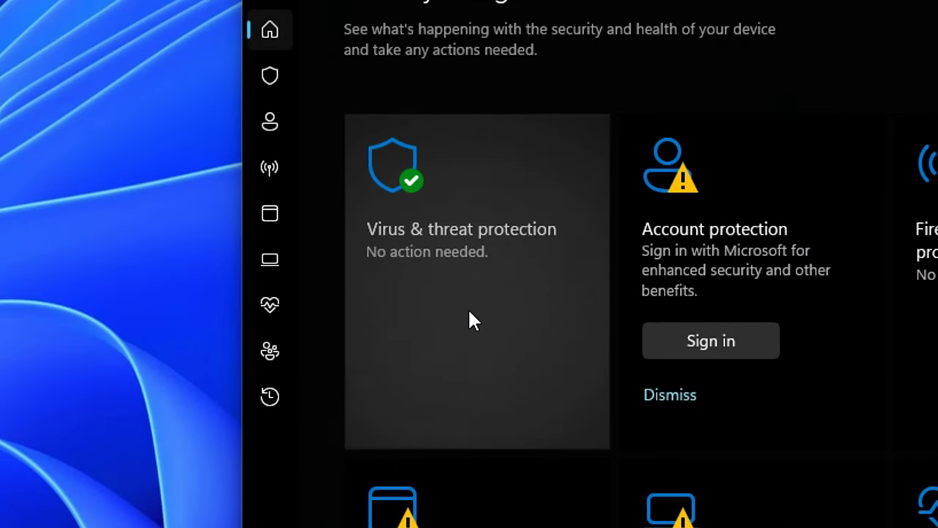
Open the Virus & threat protection page from the Security at a glance tile.
{"action": "left_click", "coordinate": [496, 311]}
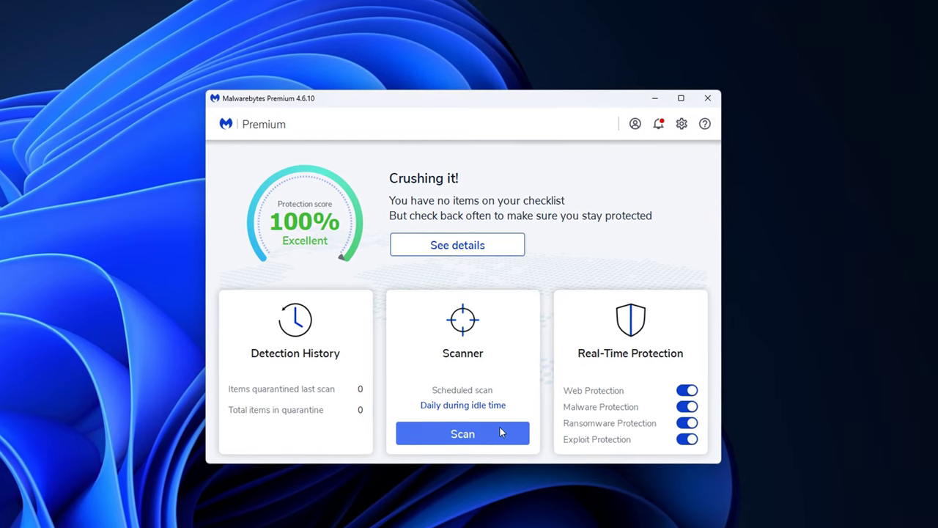
Start a Malwarebytes threat scan from the dashboard.
{"action": "left_click", "coordinate": [528, 444]}
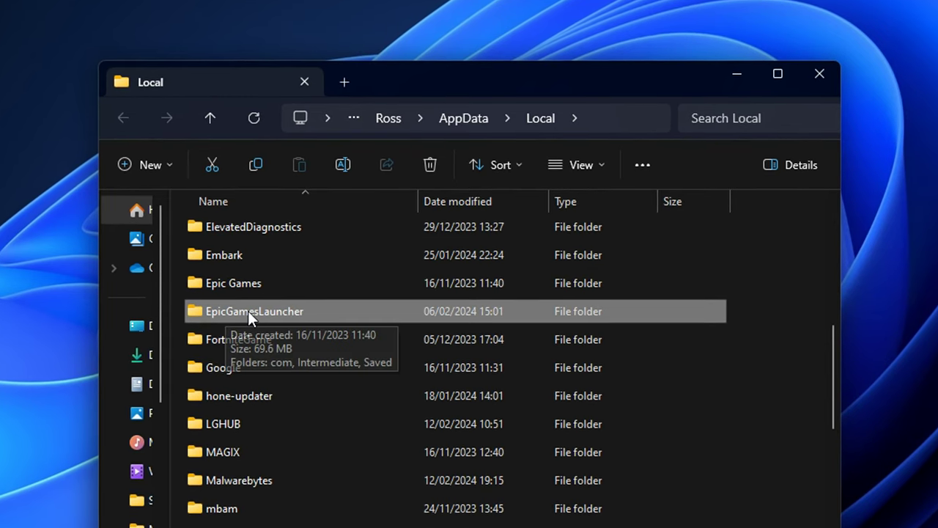
Open the Engine file from EpicGamesLauncher\Saved\Config\Windows in Notepad.
{"action": "double_click", "coordinate": [220, 311]}
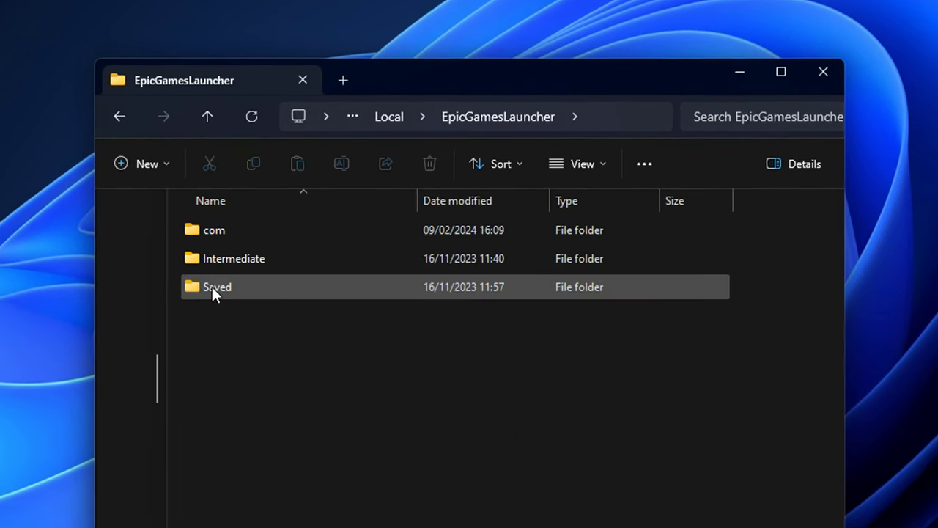
{"action": "double_click", "coordinate": [210, 288]}
{"action": "double_click", "coordinate": [307, 231]}
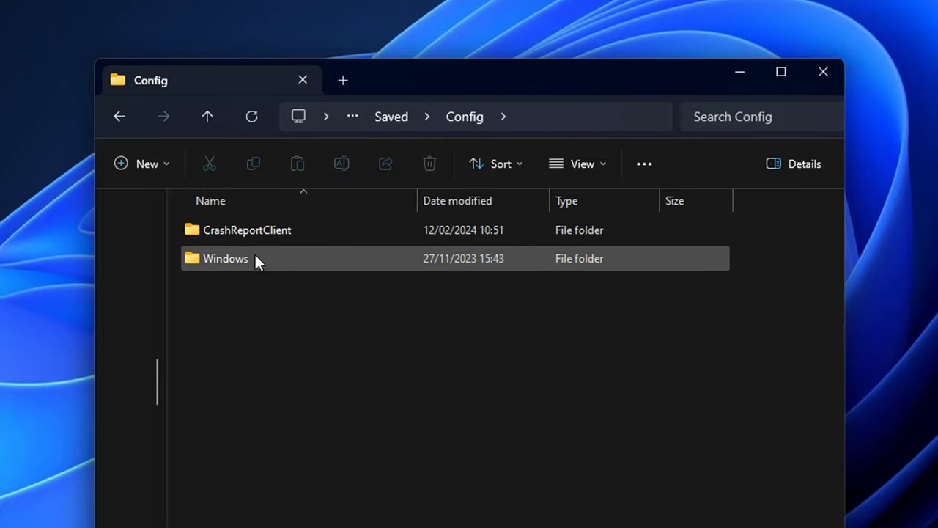
{"action": "double_click", "coordinate": [313, 260]}
{"action": "left_click", "coordinate": [211, 322]}
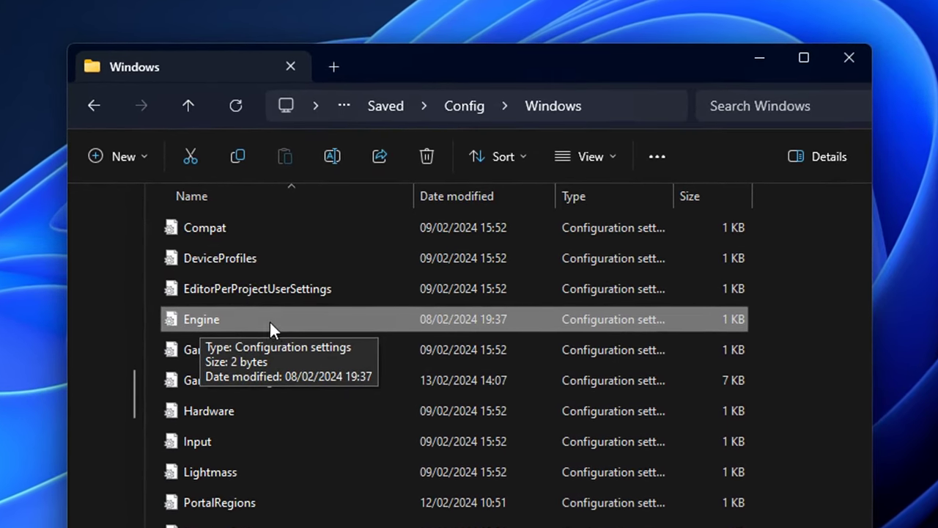
{"action": "double_click", "coordinate": [269, 322]}
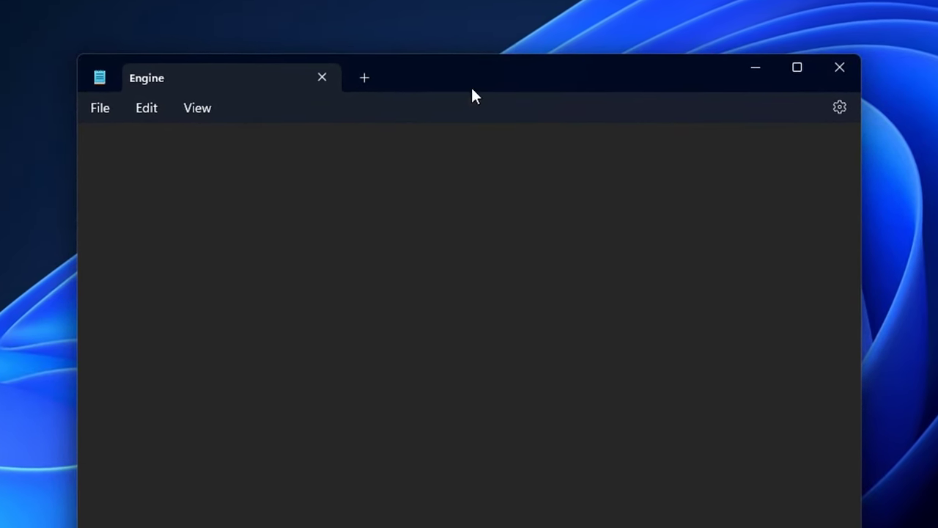
Paste the [HTTP] timeout and [Portal.BuildPatch] chunk lines into Engine and save it.
{"action": "type", "text": "[HTTP] HttpTimeout=10 HttpConnectionTimeout=10 HttpReceiveTimeout=10 HttpSendTimeout=10 [Portal.BuildPatch] ChunkDownloads=3 ChunkRetries=20 RetryTime=0.5"}
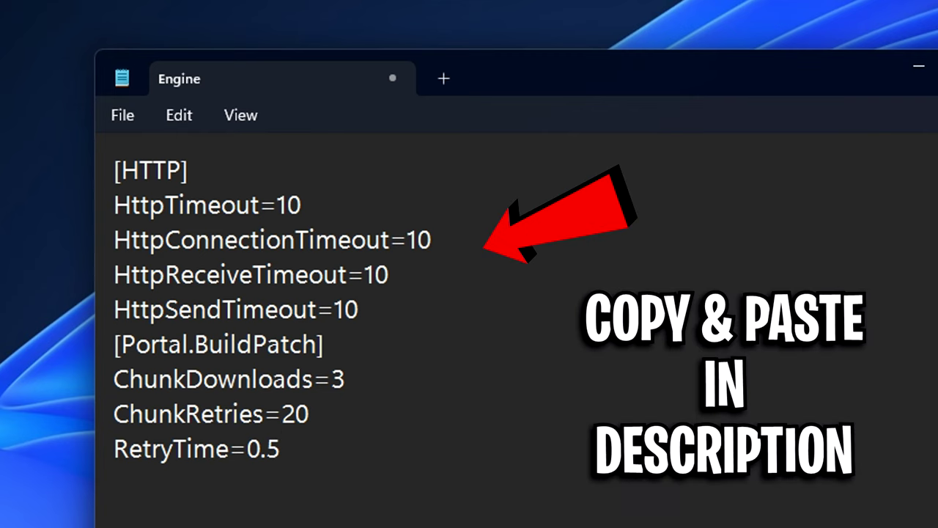
{"action": "left_click", "coordinate": [122, 115]}
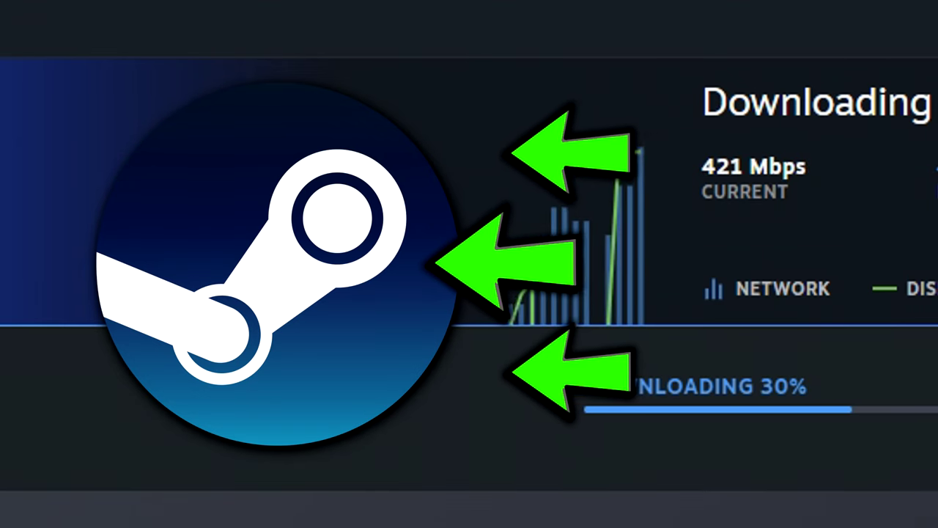
Launch Steam, open Settings > Downloads and expand the Download region list showing UK - Manchester.
{"action": "double_click", "coordinate": [509, 303]}
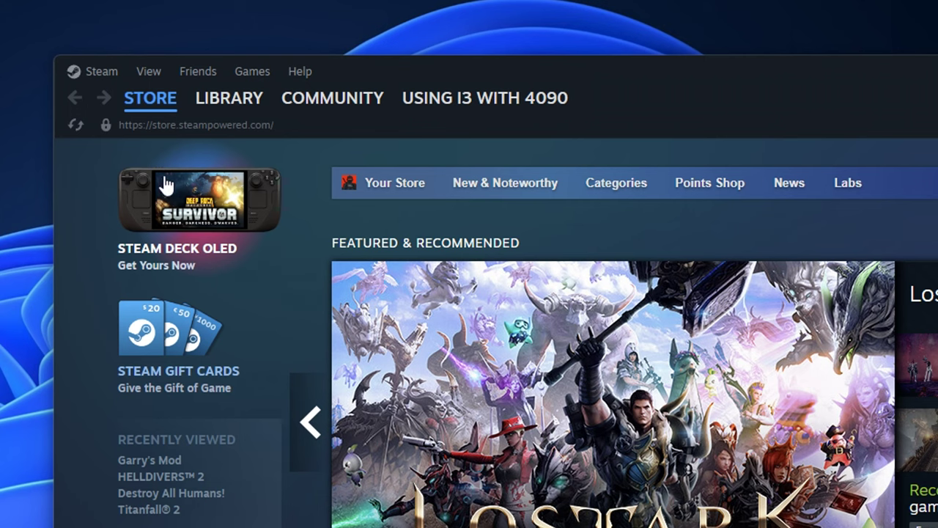
{"action": "left_click", "coordinate": [99, 72]}
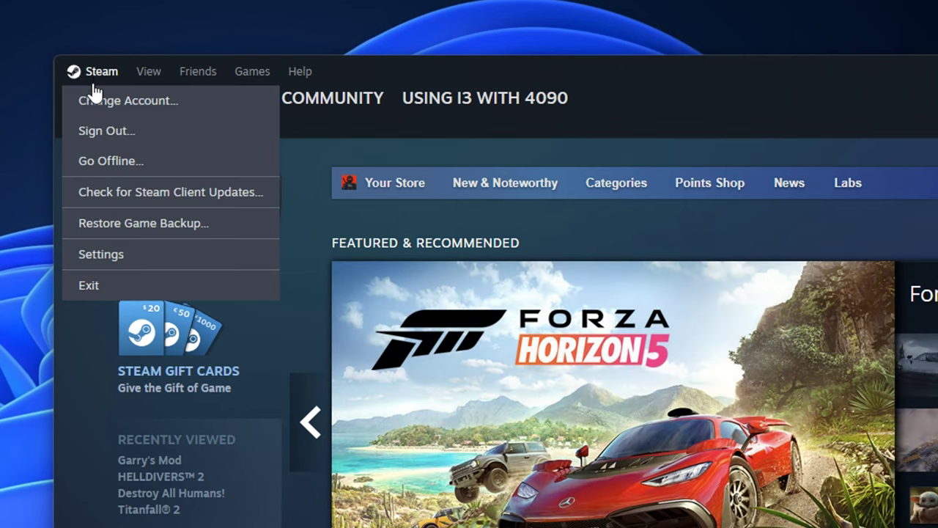
{"action": "left_click", "coordinate": [205, 274]}
{"action": "left_click", "coordinate": [272, 415]}
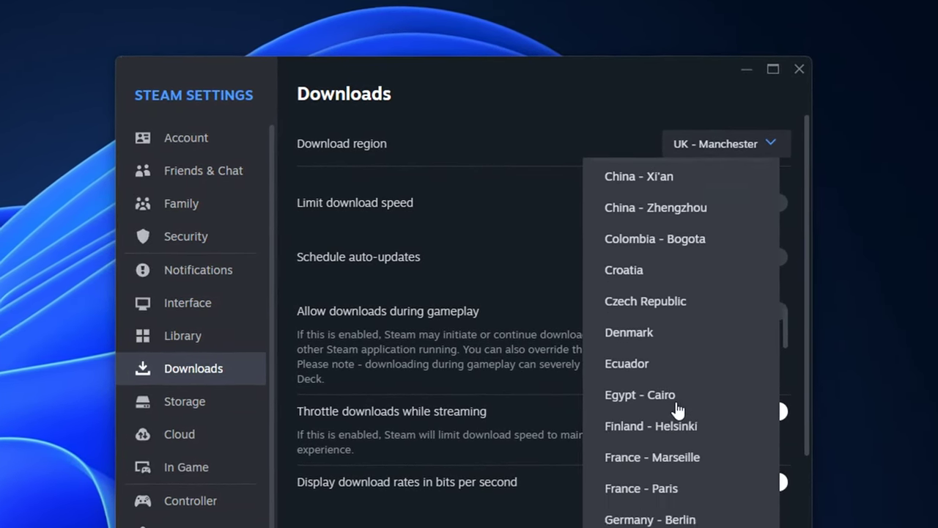
{"action": "scroll", "coordinate": [675, 423], "scroll_direction": "down", "scroll_amount": 10}
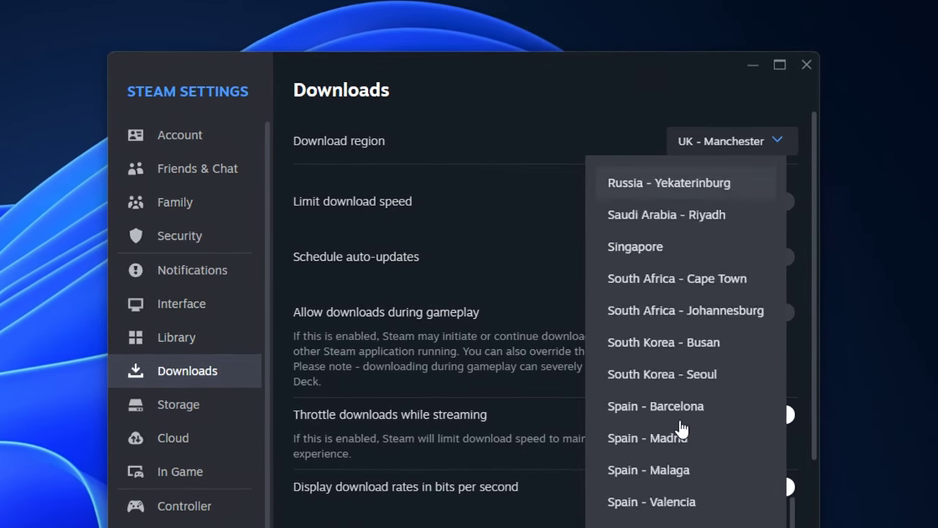
{"action": "scroll", "coordinate": [676, 395], "scroll_direction": "up", "scroll_amount": 1}
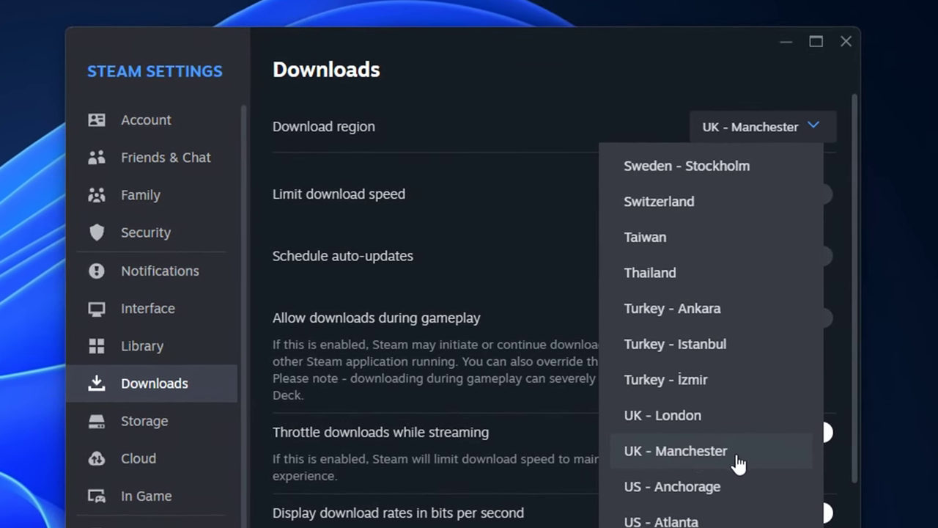
{"action": "left_click", "coordinate": [738, 462]}
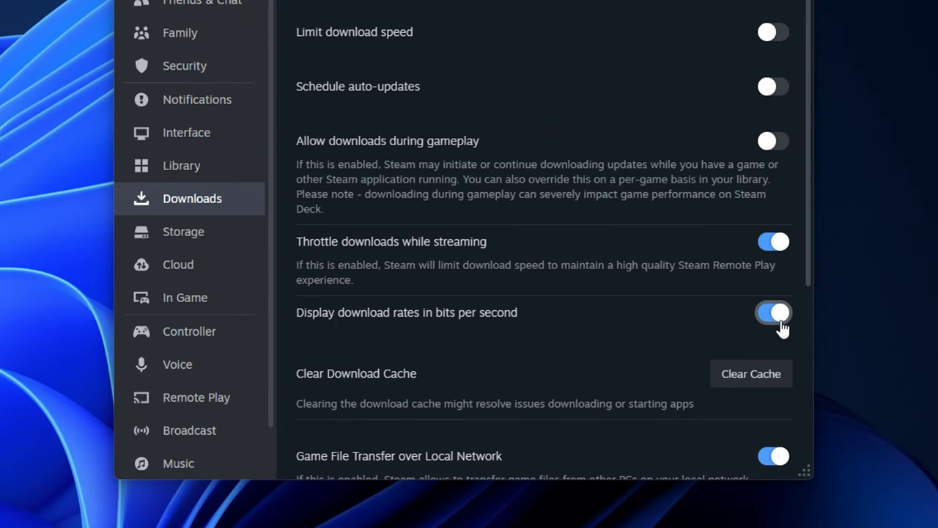
Scroll the Downloads settings down to the Shader Pre-Caching options.
{"action": "scroll", "coordinate": [775, 320], "scroll_direction": "down", "scroll_amount": 3}
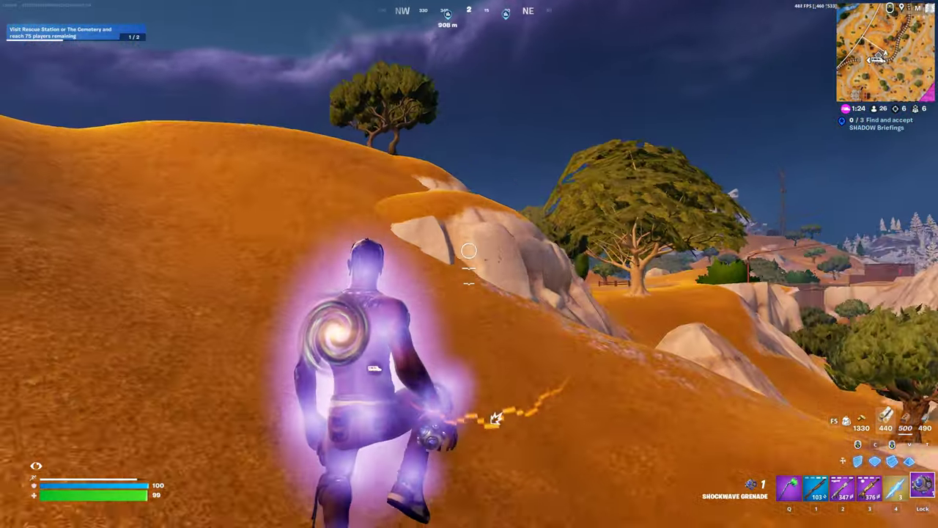
Run the Fortnite character forward up the grassy hillside.
{"action": "key", "text": "w"}
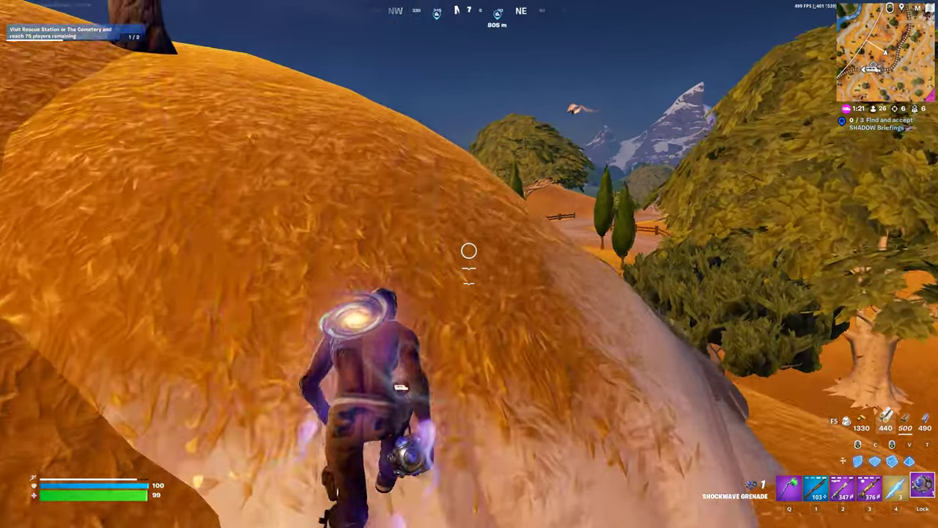